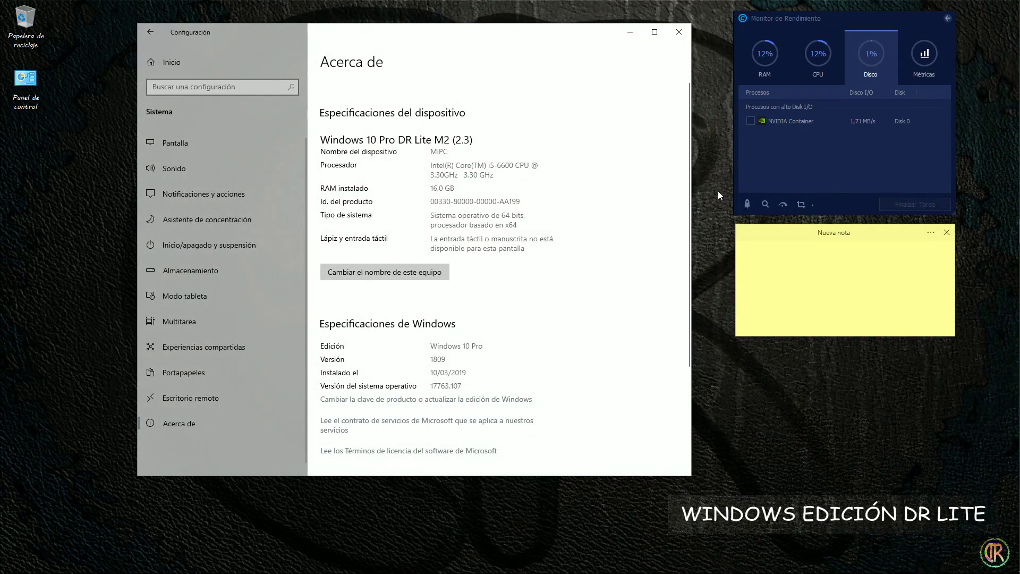
Look through the list of installed programs in the Start menu and minimize the system information window
left_click(997, 12)
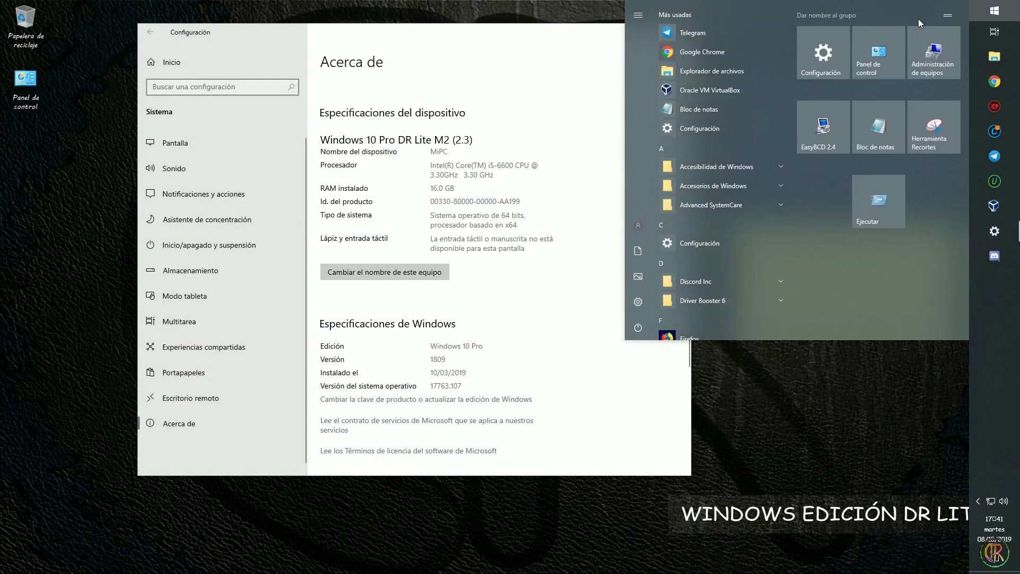
scroll(693, 92, "down", 2)
scroll(695, 102, "down", 10)
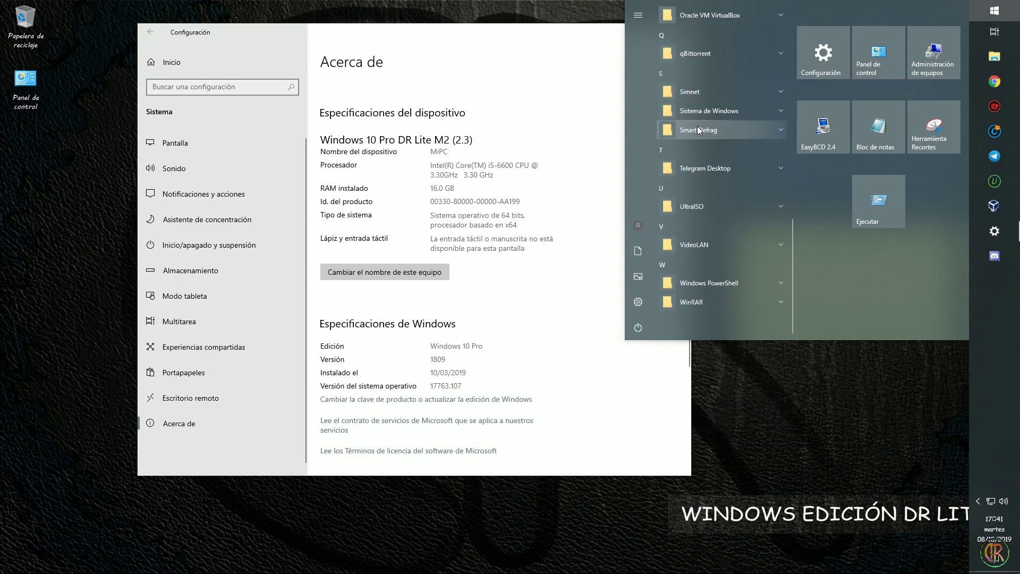
scroll(697, 126, "up", 4)
scroll(697, 128, "up", 8)
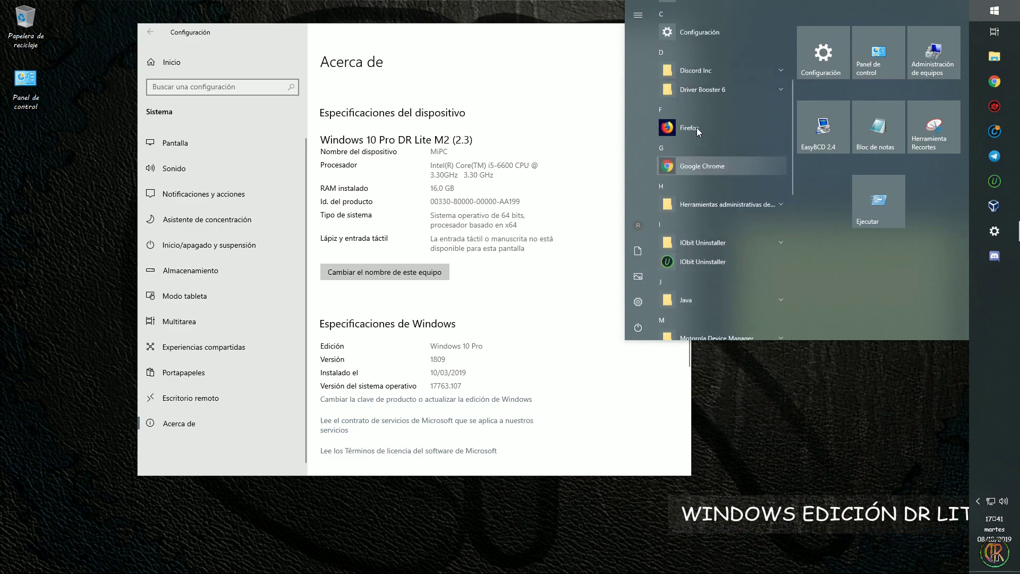
left_click(995, 11)
left_click(635, 32)
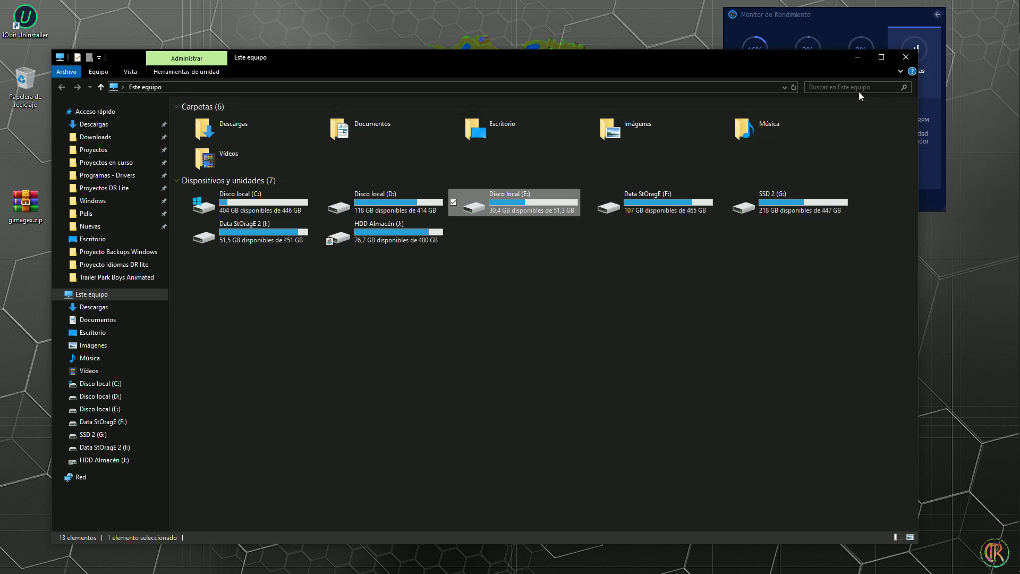
Minimize the file explorer window and extract gimagex.zip directly onto the desktop
left_click(860, 58)
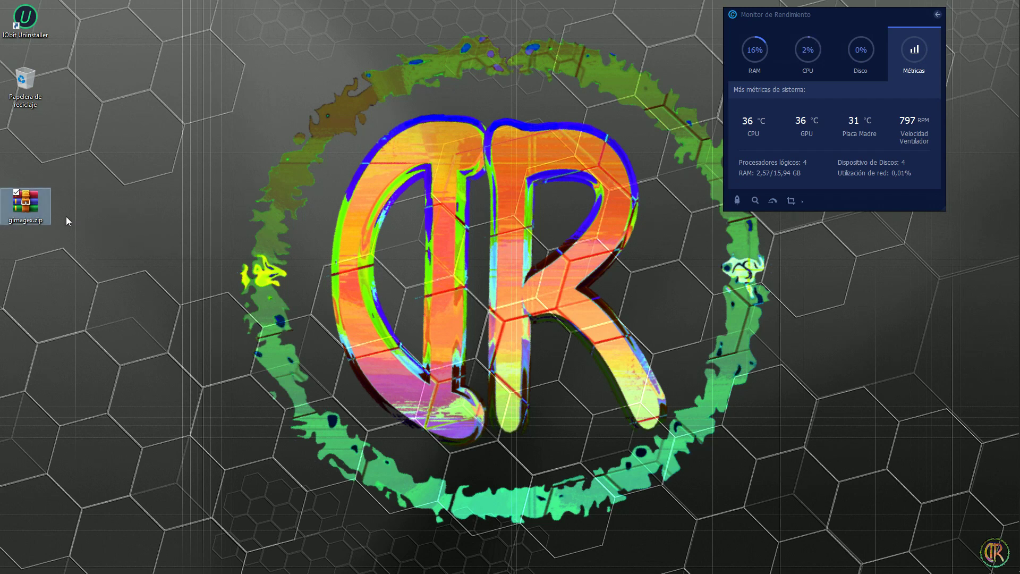
right_click(27, 205)
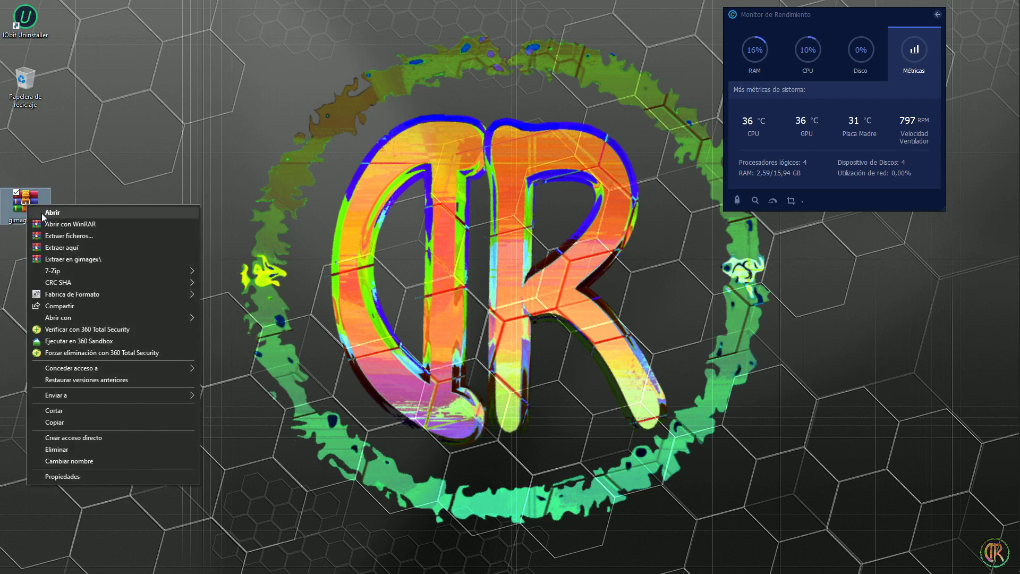
left_click(71, 250)
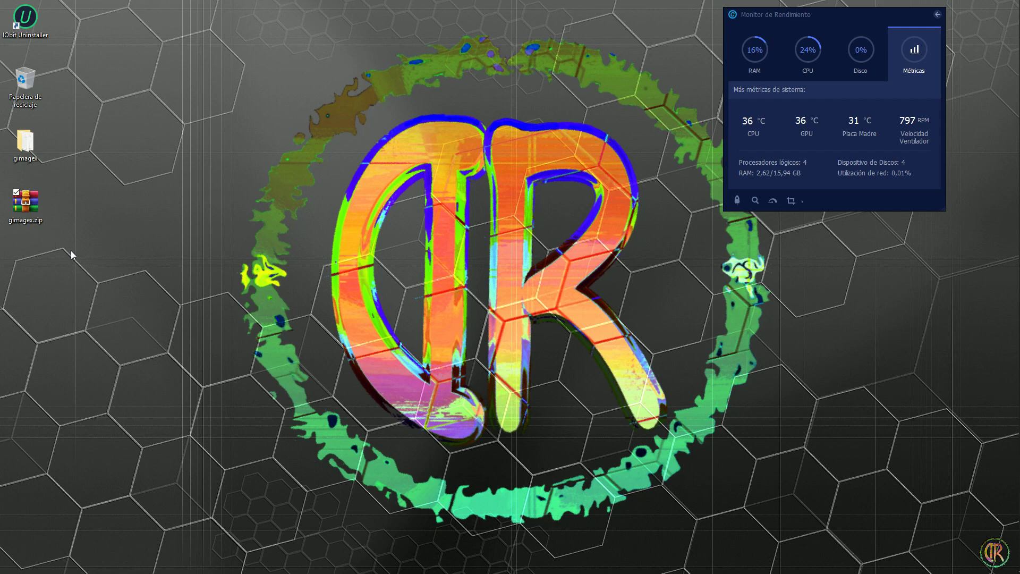
Open the extracted gimagex folder on the desktop and go into its x64 subfolder
double_click(32, 153)
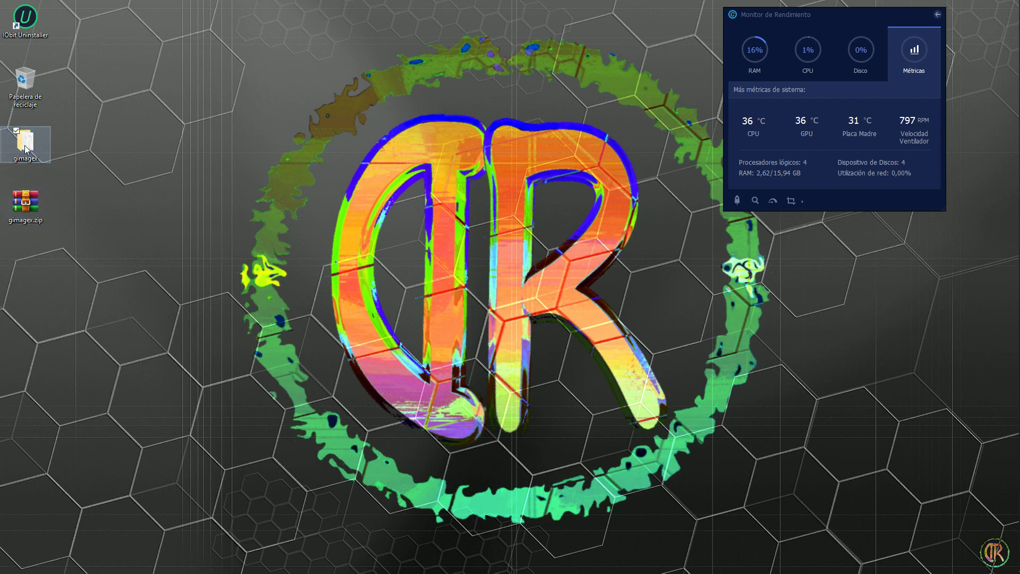
left_click(233, 133)
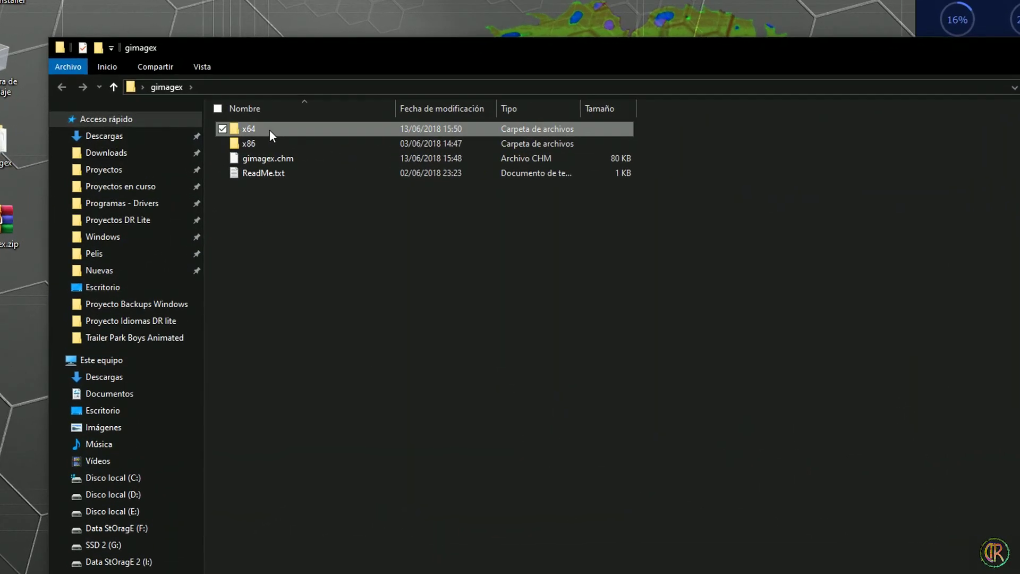
left_click(384, 152)
left_click(449, 297)
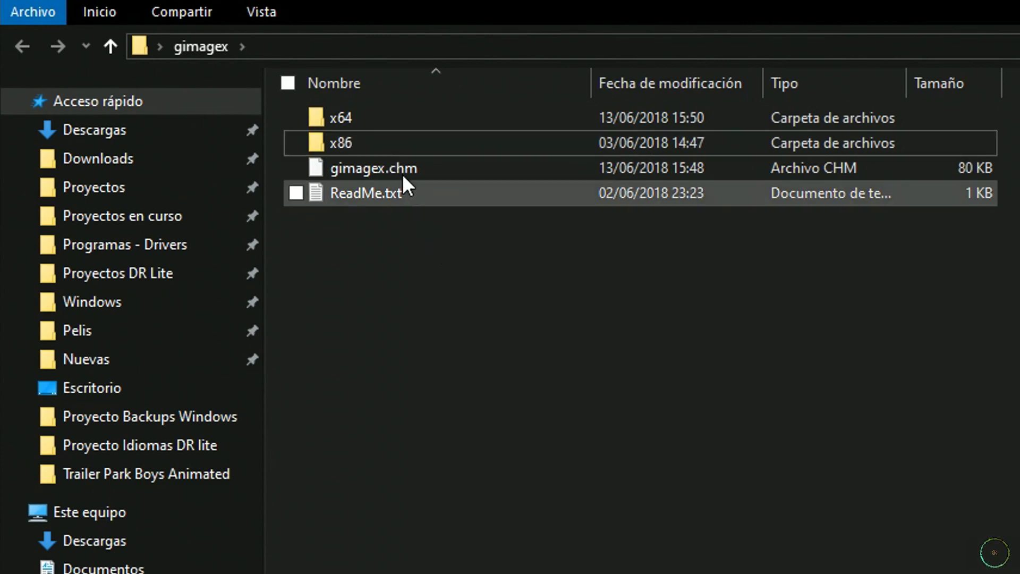
double_click(351, 120)
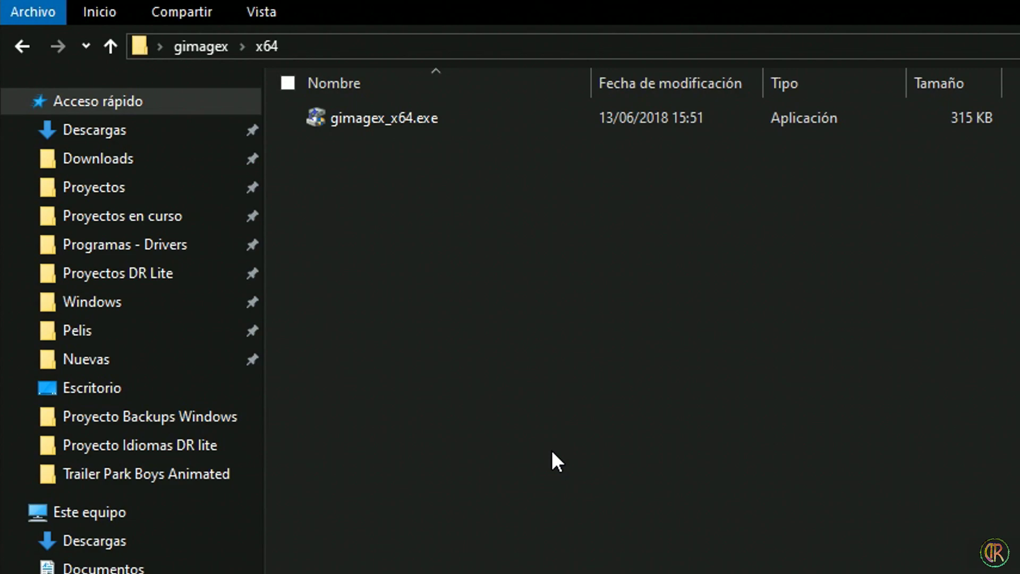
Run gimagex_x64.exe as administrator and allow it to make changes to the device
right_click(359, 121)
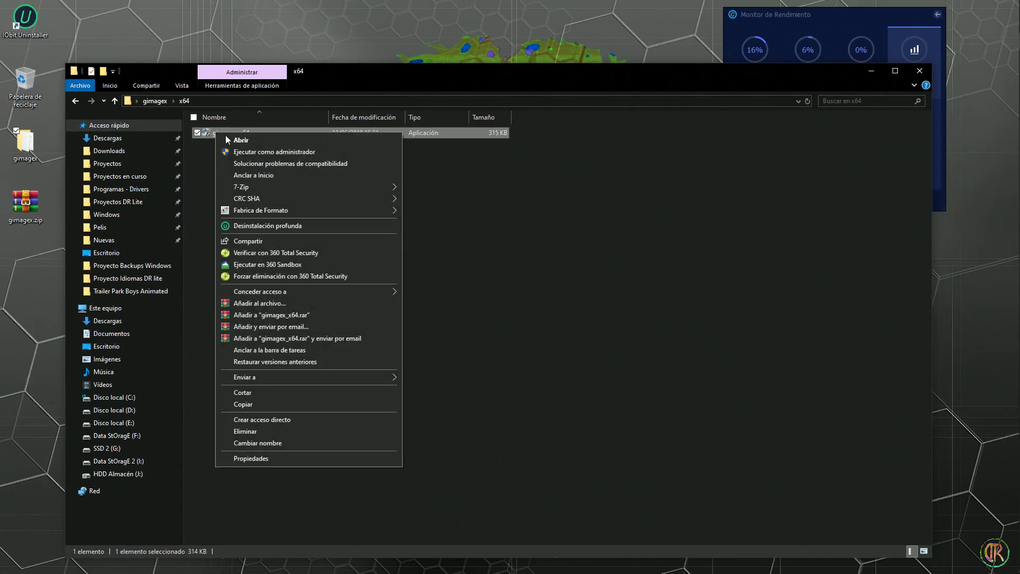
left_click(254, 149)
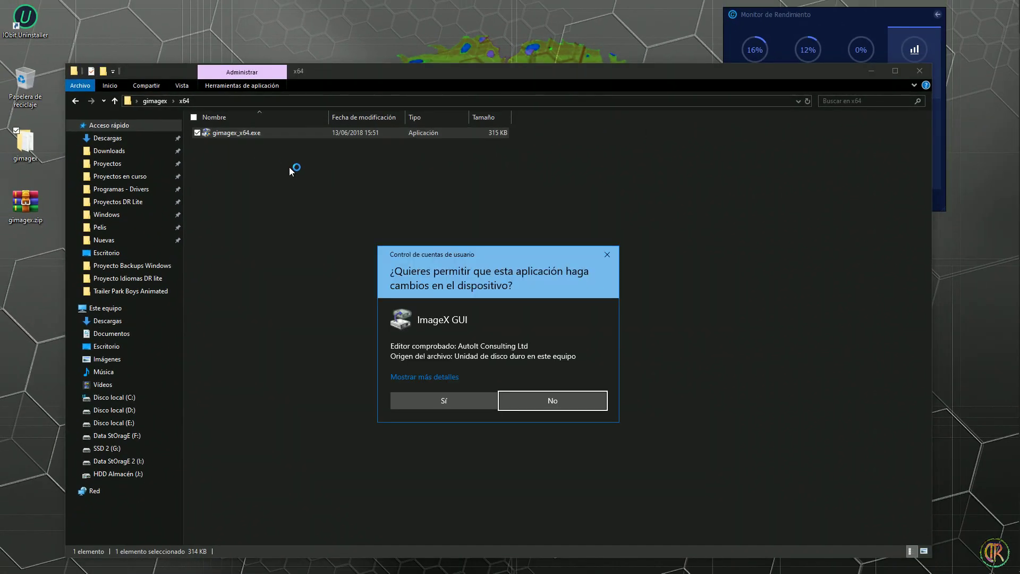
left_click(437, 401)
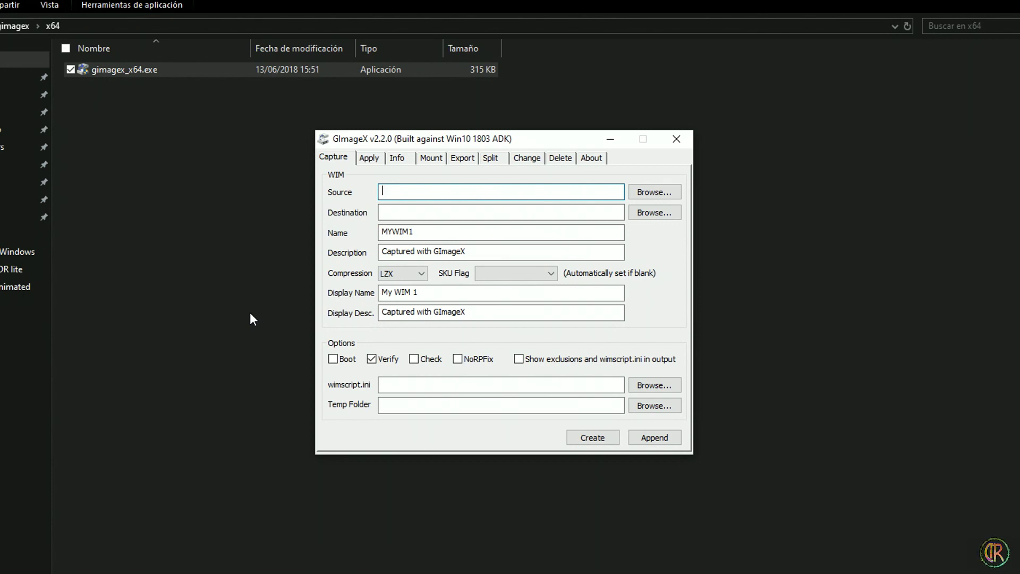
Examine the Apply, Info, Mount, Export, Split, Change, Delete and About pages of GImageX, and return to Capture
left_click(372, 159)
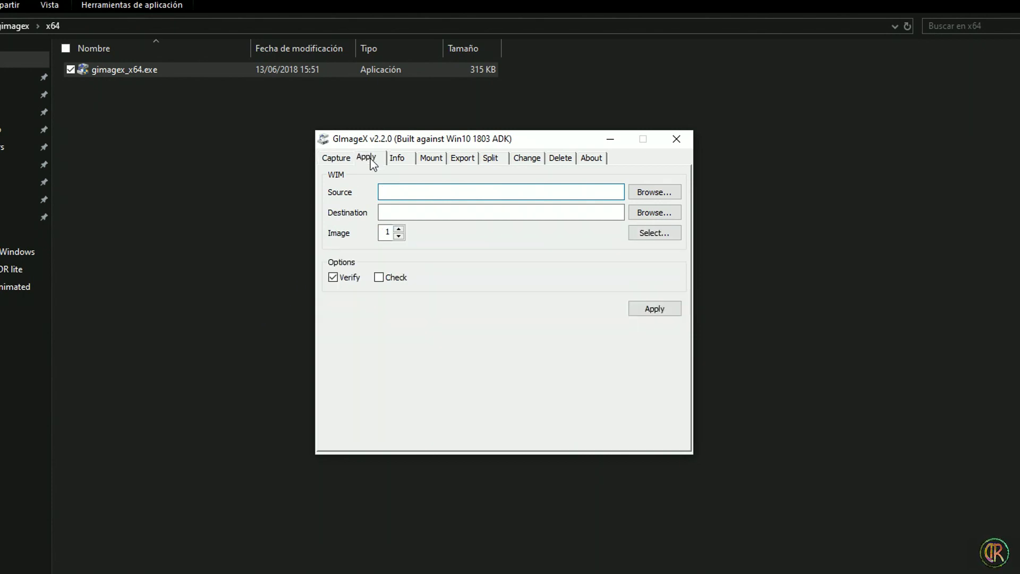
left_click(394, 158)
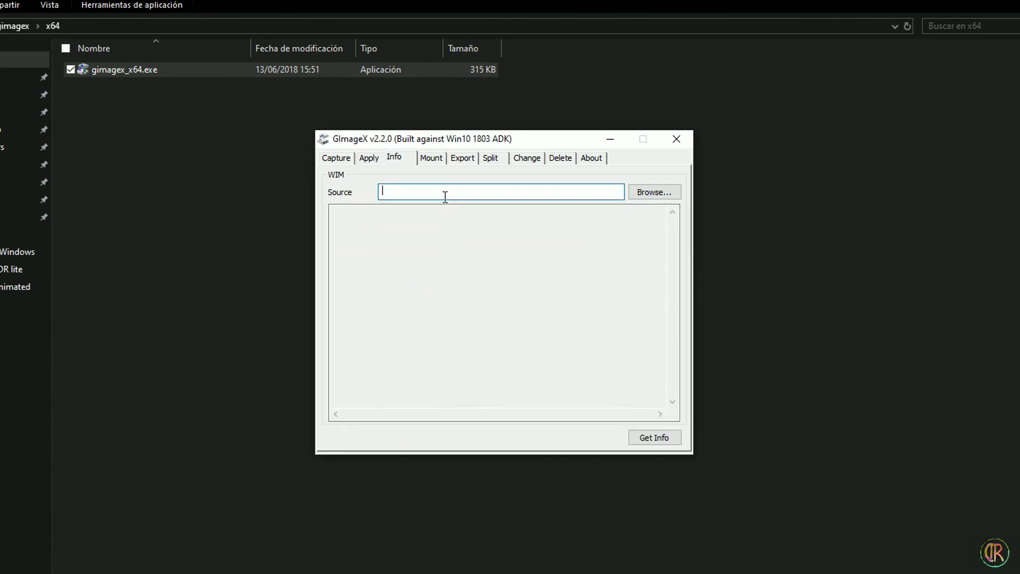
left_click(438, 160)
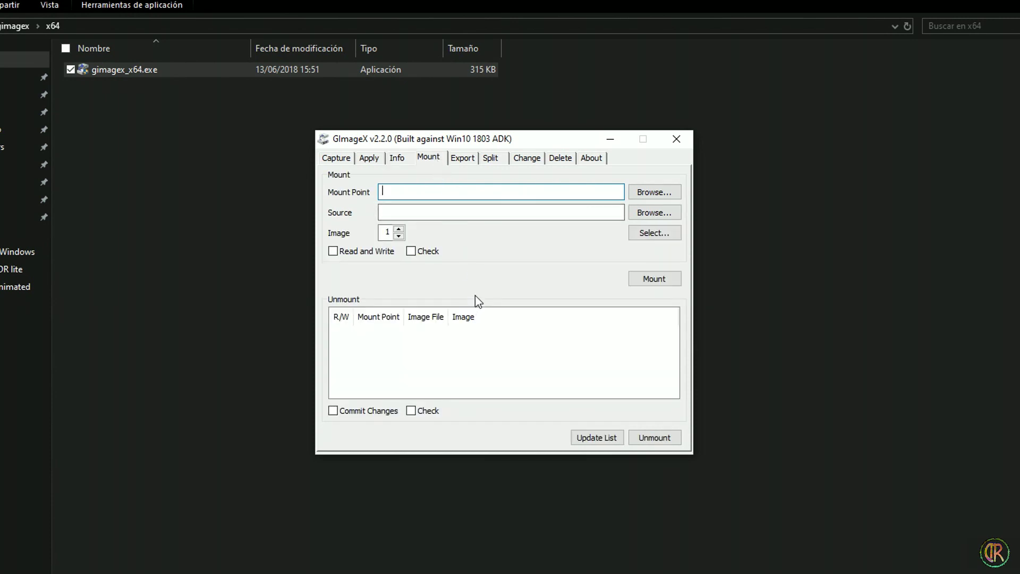
left_click(462, 159)
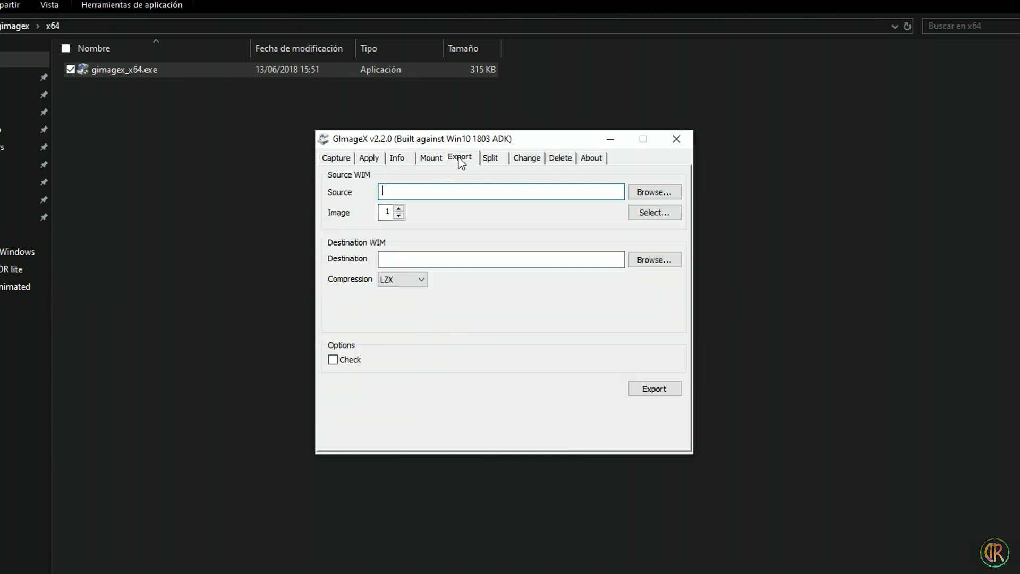
left_click(490, 159)
left_click(525, 159)
left_click(559, 159)
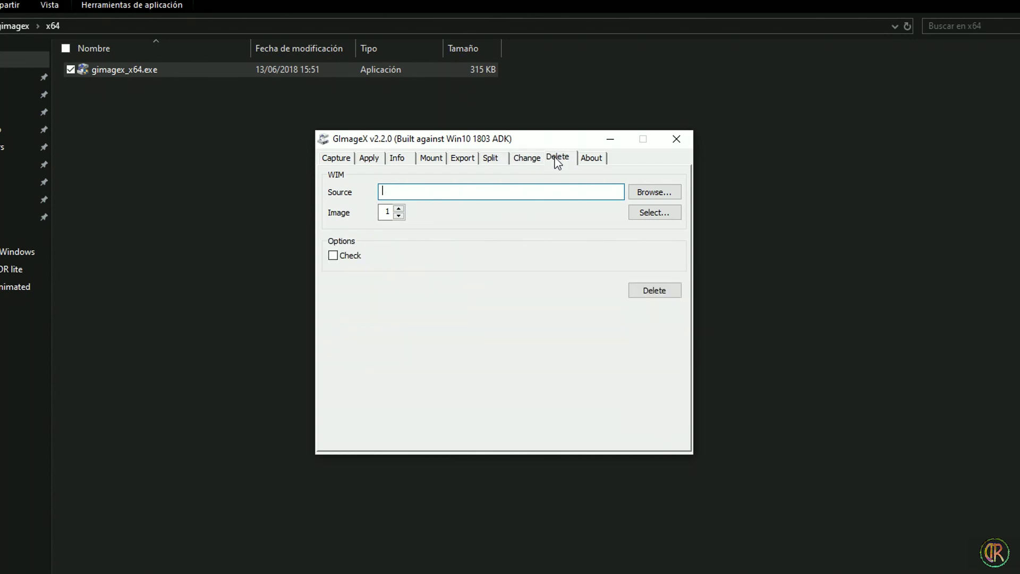
left_click(589, 158)
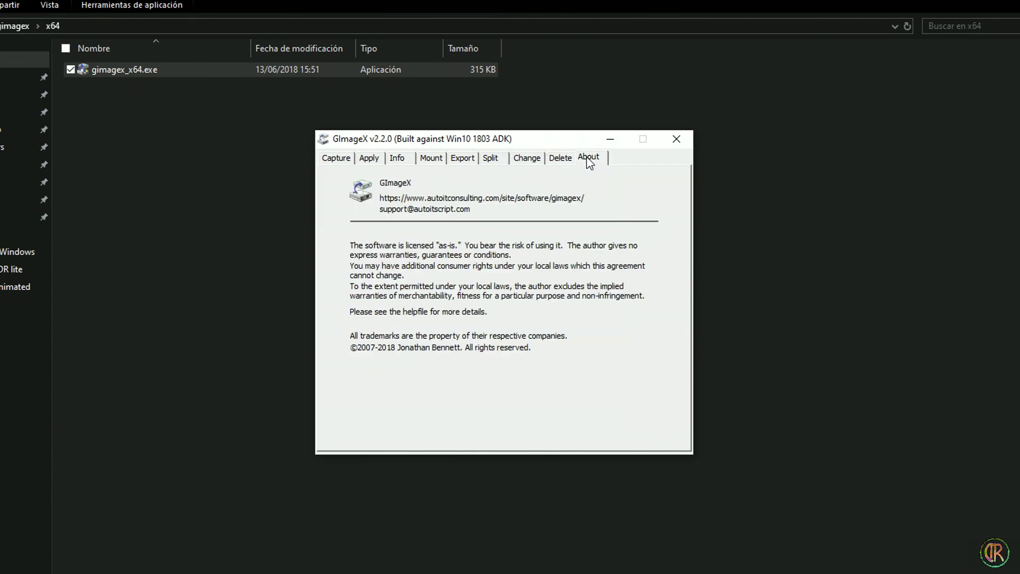
left_click(340, 159)
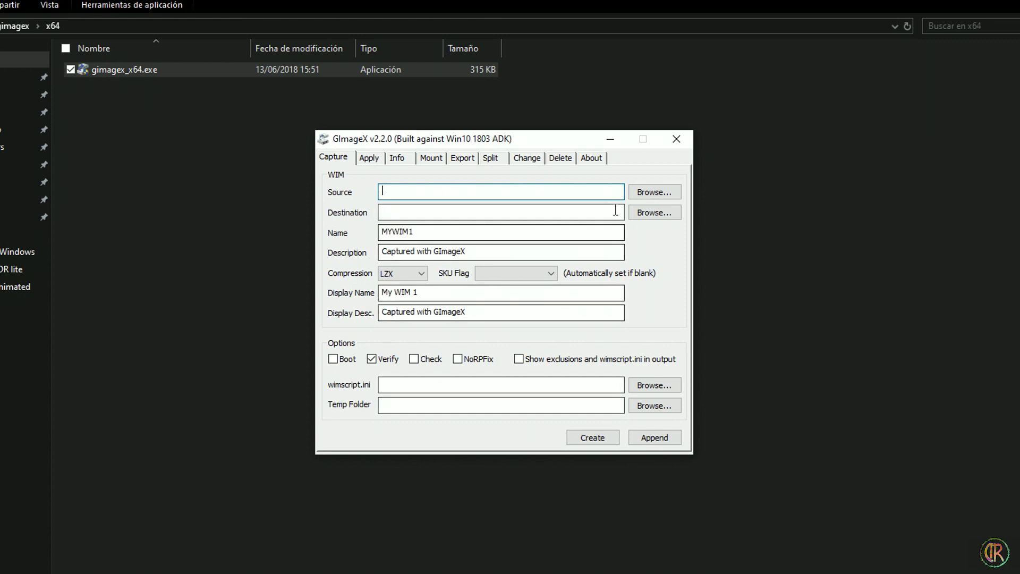
Set the capture source to the local disk E:
left_click(664, 194)
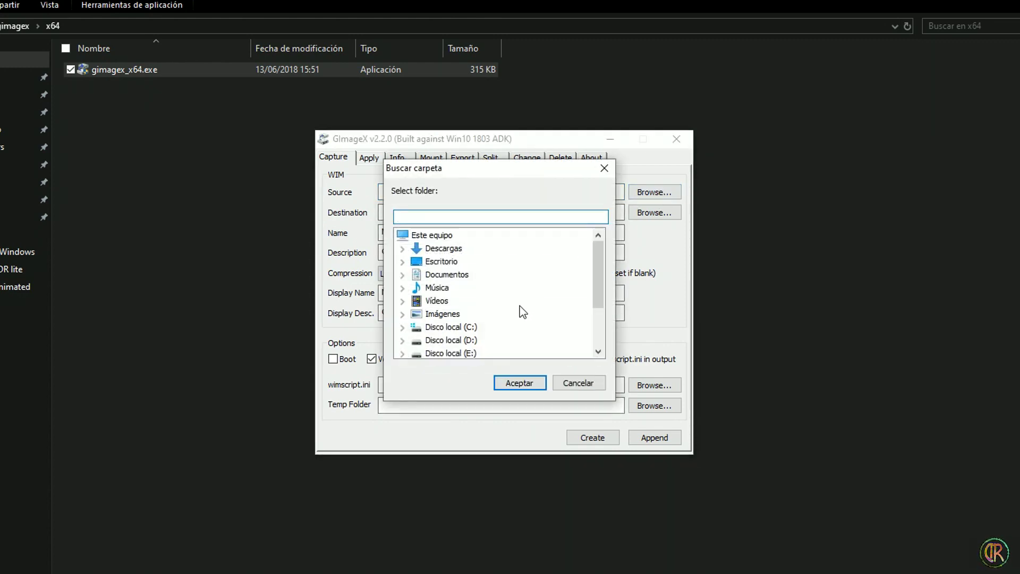
scroll(520, 314, "down", 2)
left_click(460, 289)
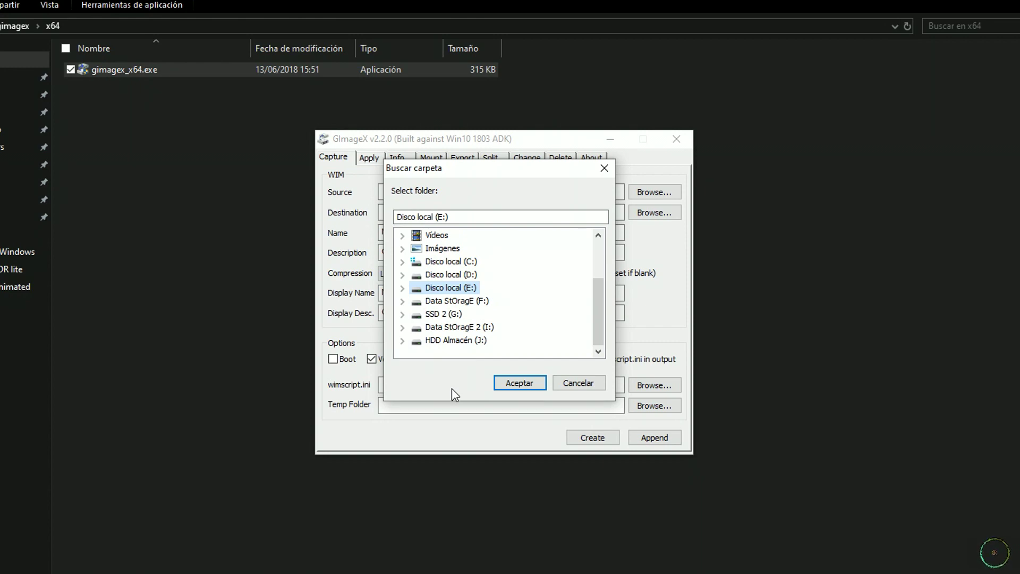
left_click(519, 387)
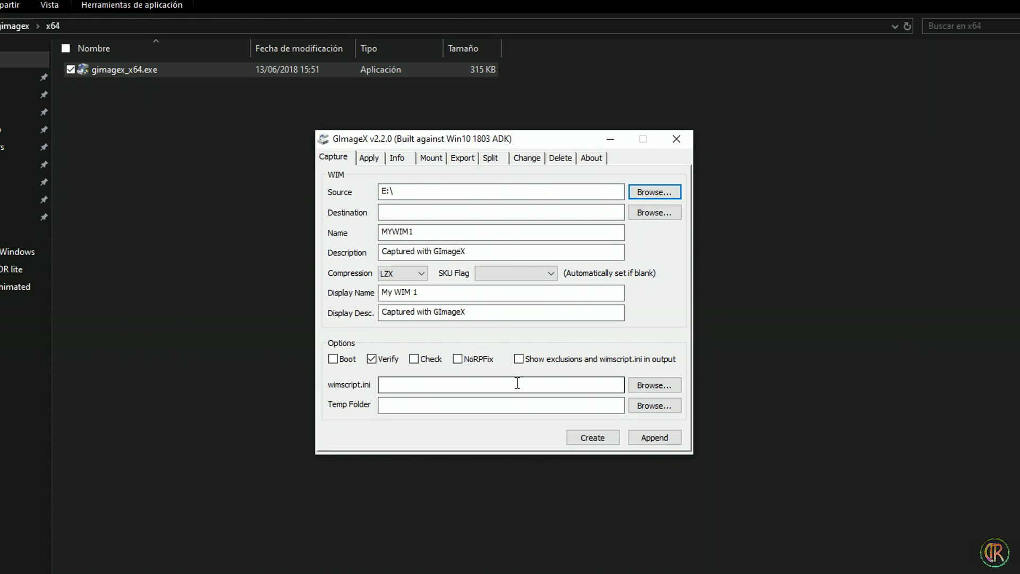
Set the capture destination to install.wim on the desktop and name the image "Backup W10 M2"
left_click(655, 212)
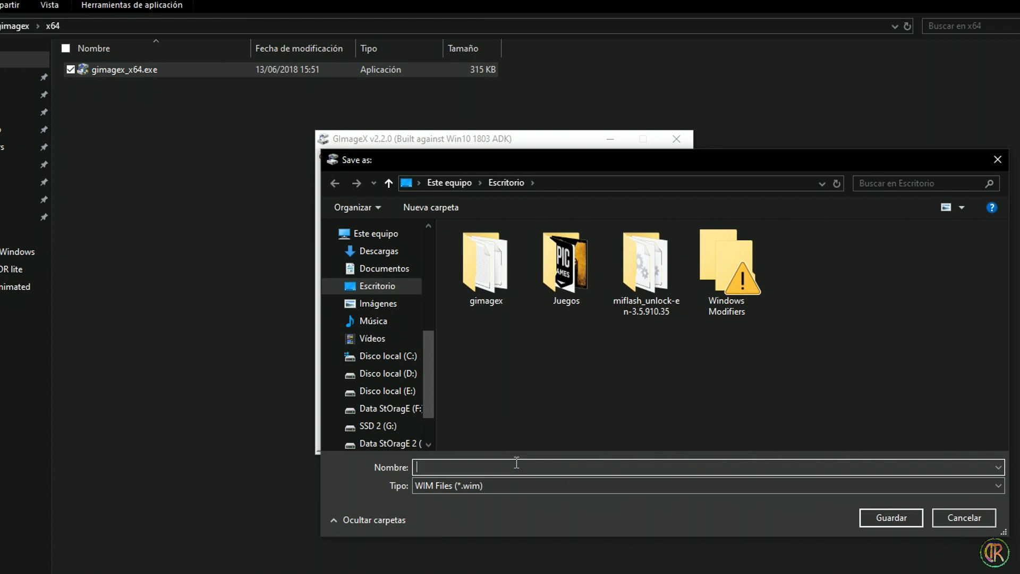
type("install.wim")
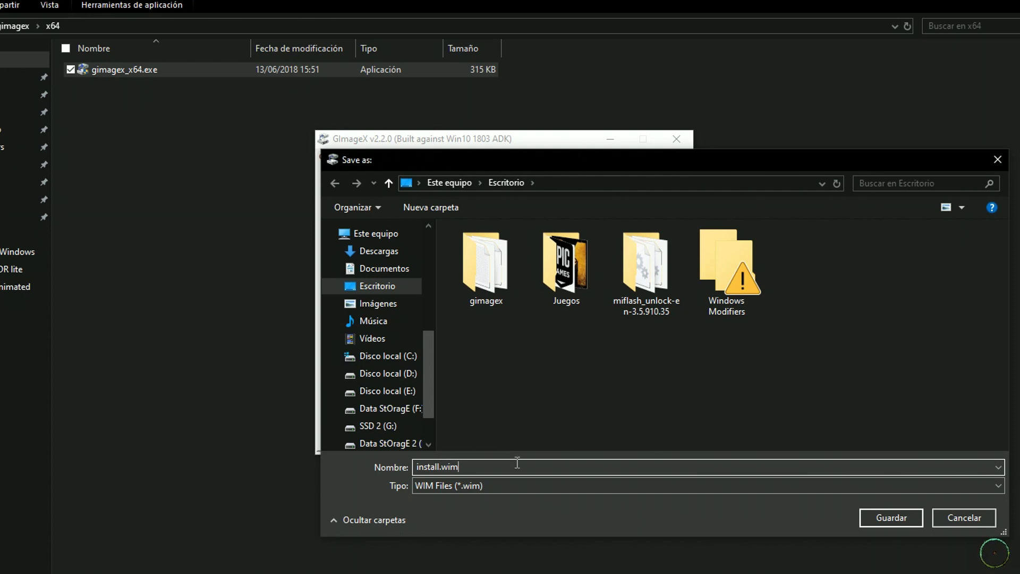
left_click(893, 518)
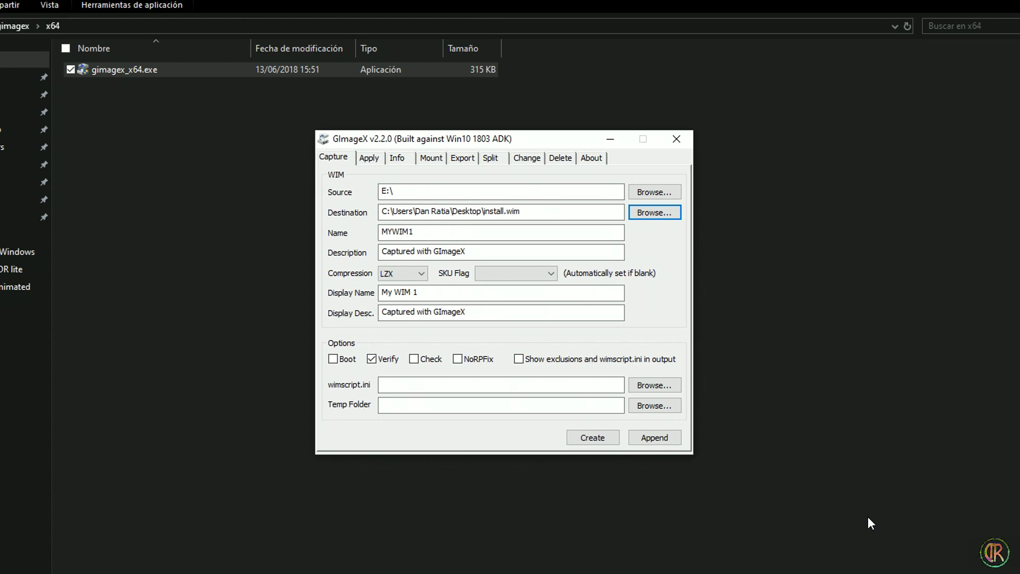
left_click_drag(528, 233, 290, 233)
type("Backup W10 M2")
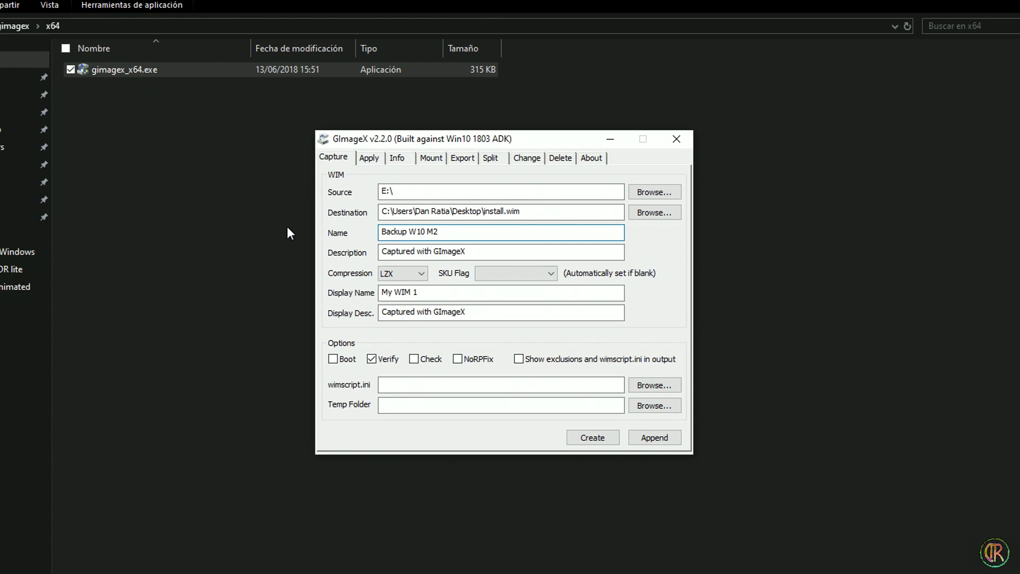
Set the image description to "10/10/19 Configurado con Apps" and the SKU flag to Professional
left_click_drag(540, 255, 369, 260)
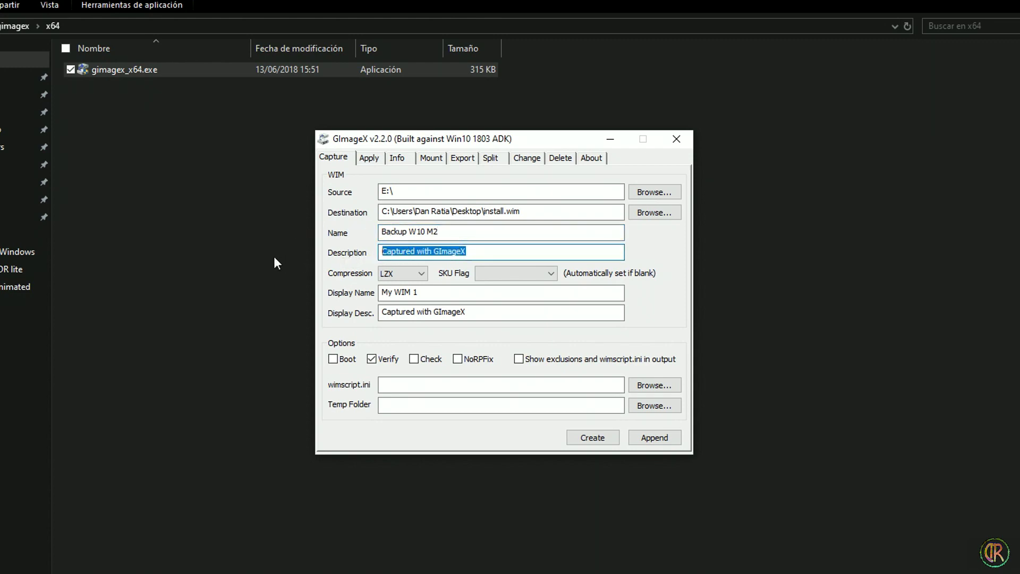
type("10/10/19")
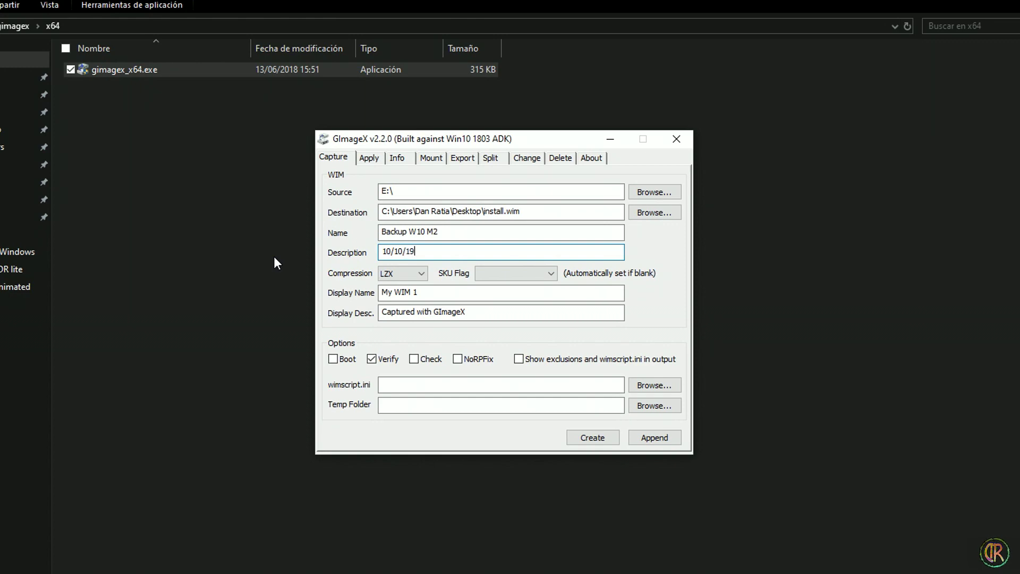
type(" Configurado con Apps")
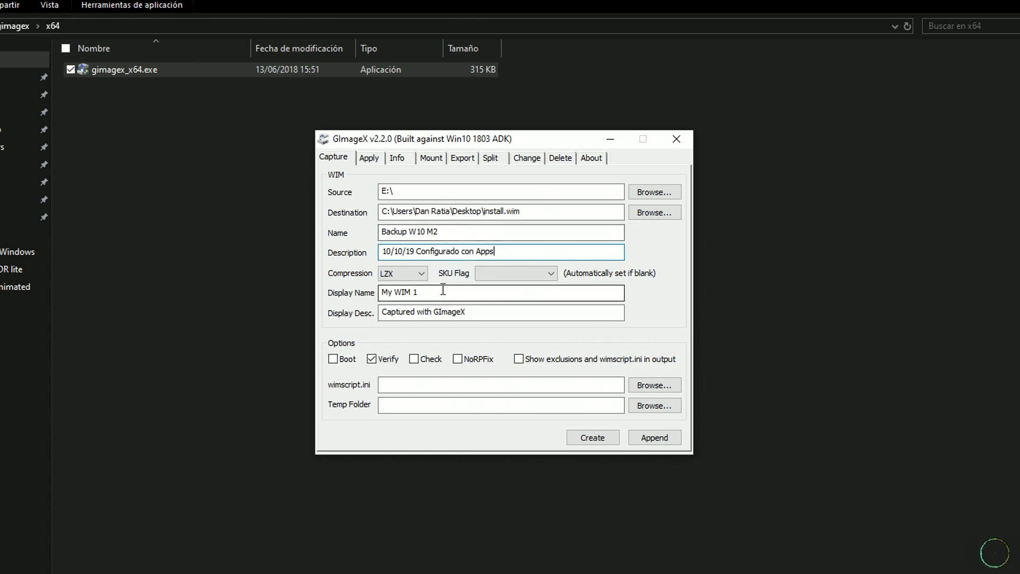
left_click(548, 276)
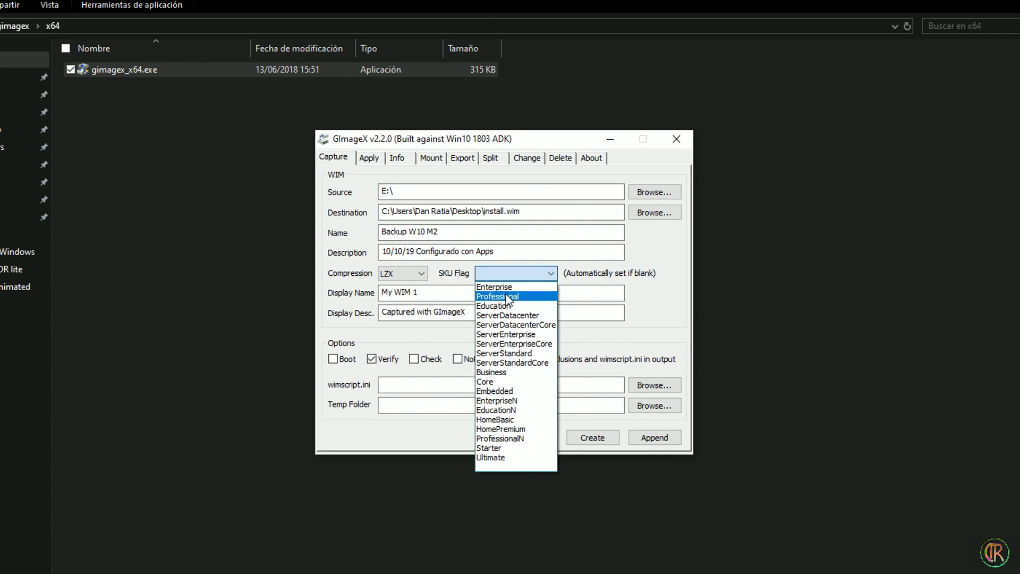
left_click(507, 296)
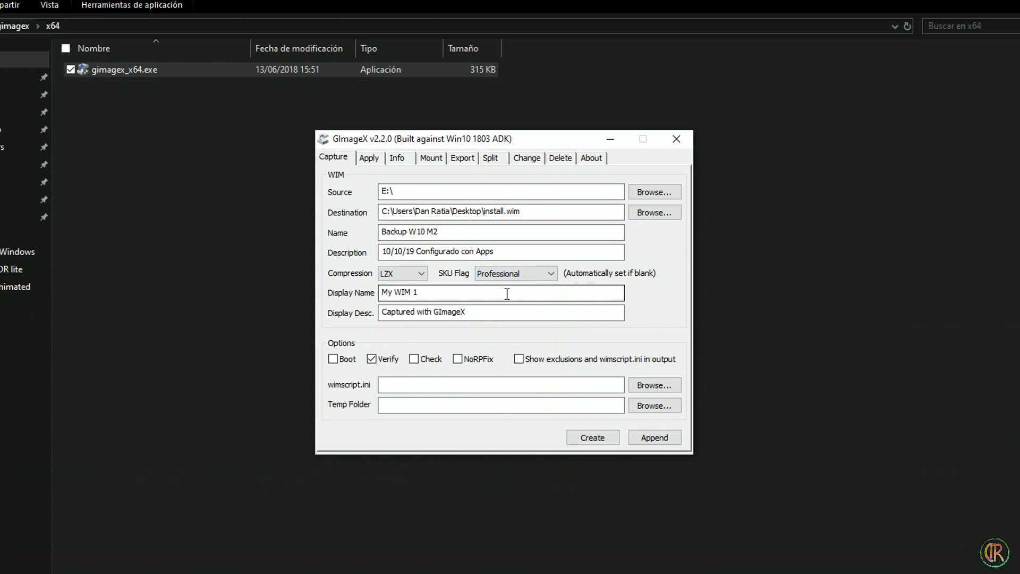
Copy the image name "Backup W10 M2" into the display name
left_click_drag(444, 297, 381, 292)
left_click_drag(483, 314, 361, 318)
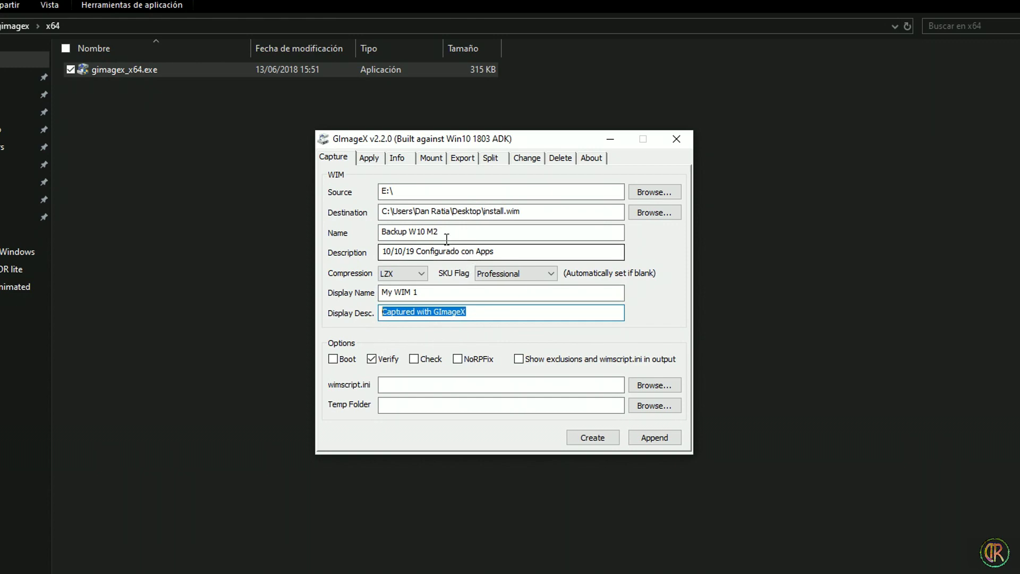
left_click_drag(446, 234, 375, 235)
key("ctrl+c")
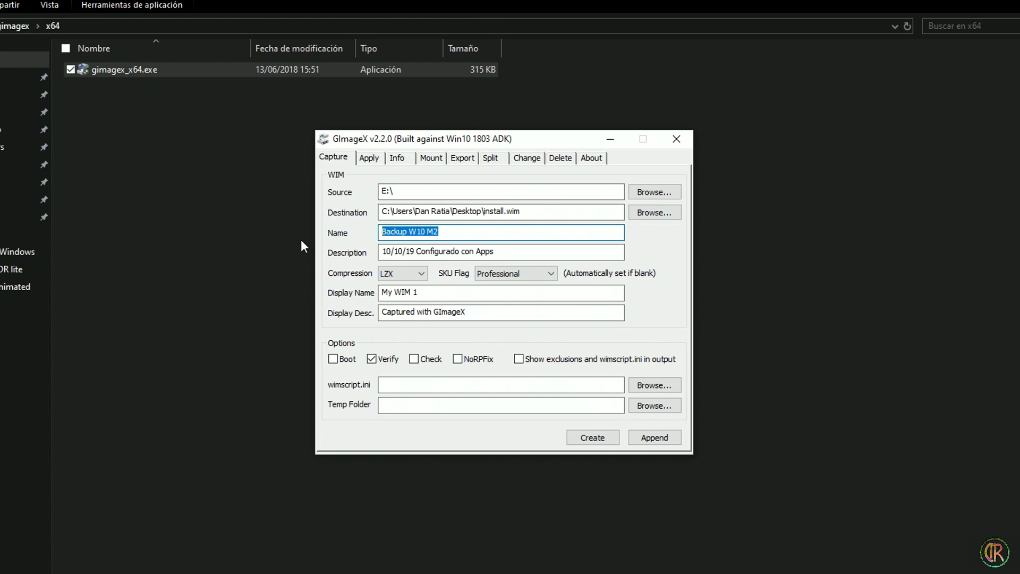
left_click_drag(419, 292, 326, 308)
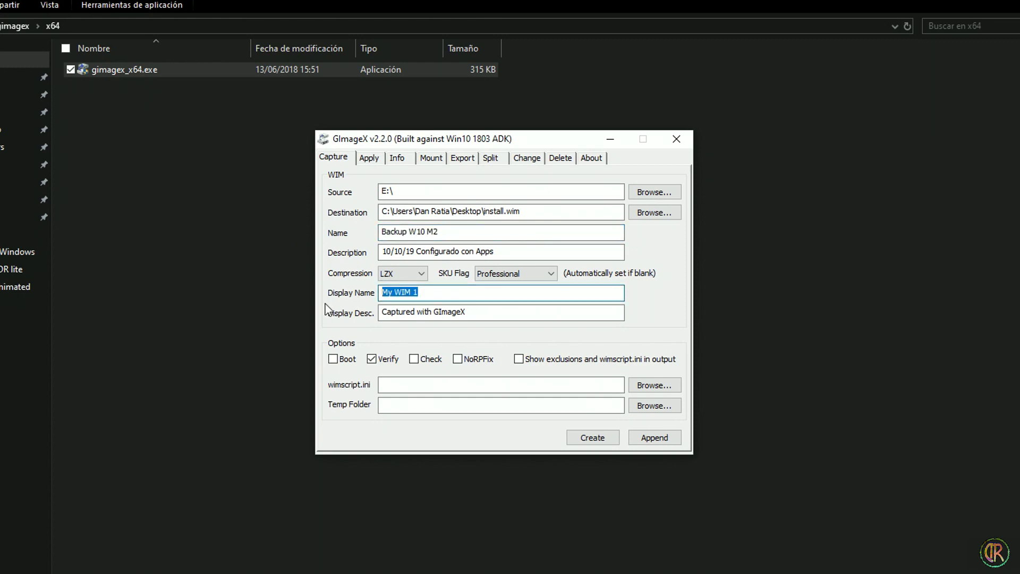
key("ctrl+v")
Copy the description "10/10/19 Configurado con Apps" into the display description and start creating the image
left_click_drag(497, 252, 345, 268)
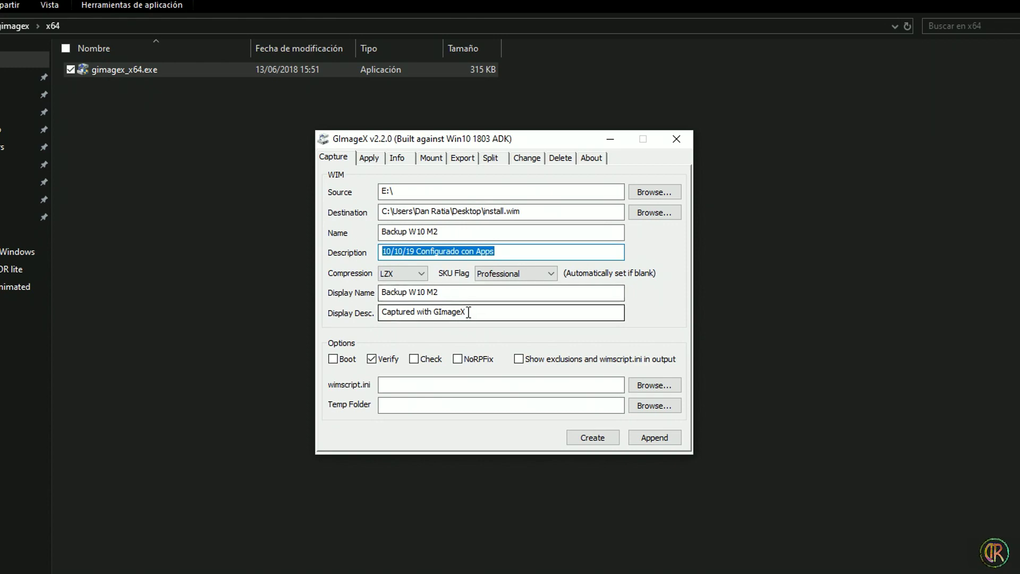
left_click_drag(469, 312, 329, 317)
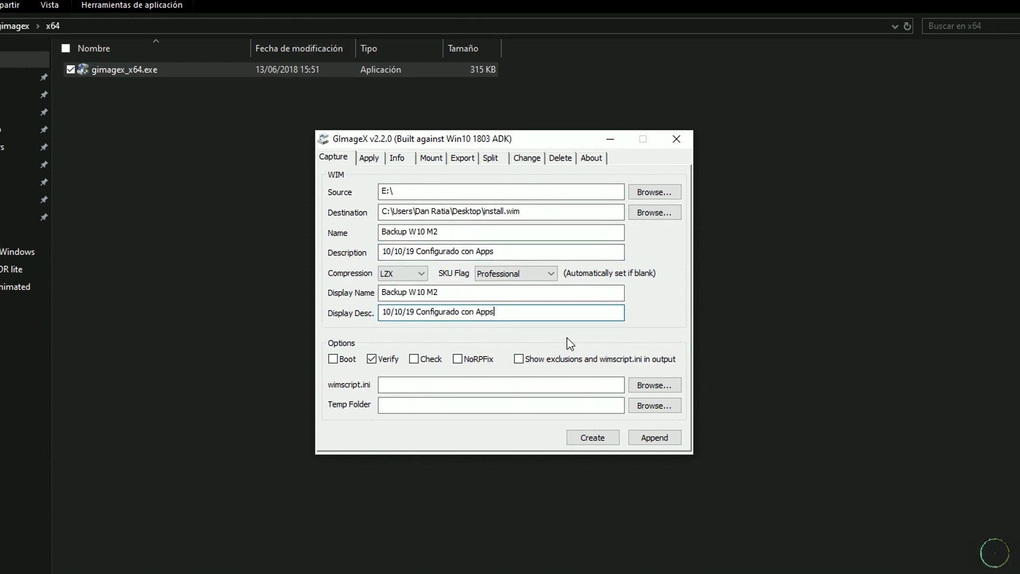
left_click(599, 441)
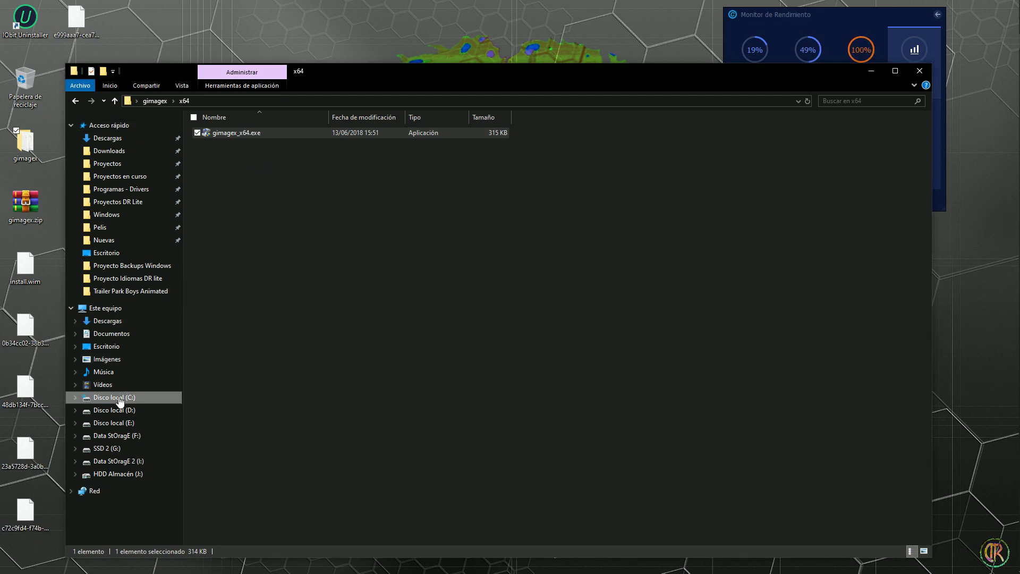
Examine the Archivos de programa, Archivos de programa (x86), ProgramData and Usuarios folders on drive C:, and minimize the file window
left_click(120, 396)
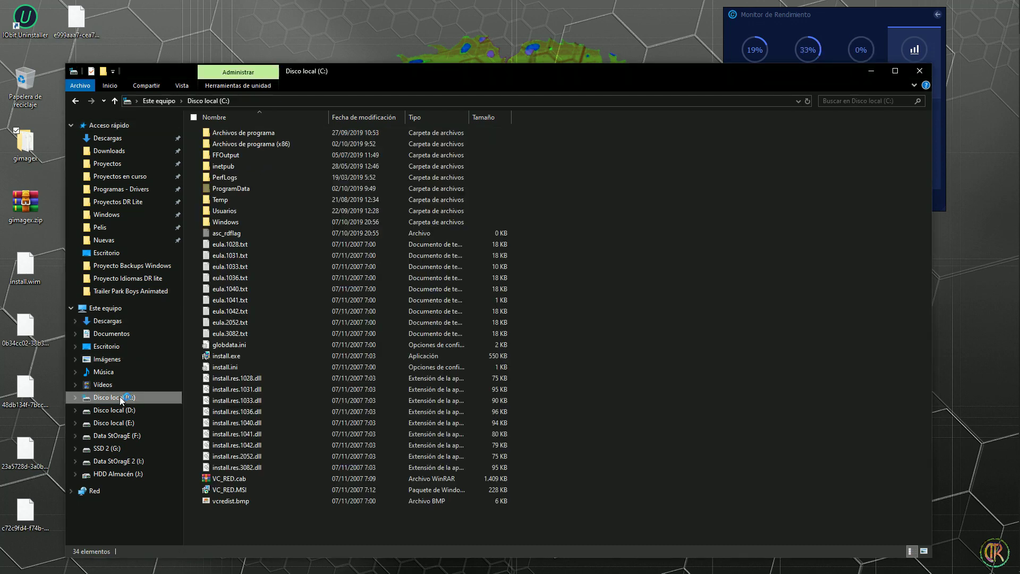
left_click(286, 133)
left_click(275, 148, "ctrl")
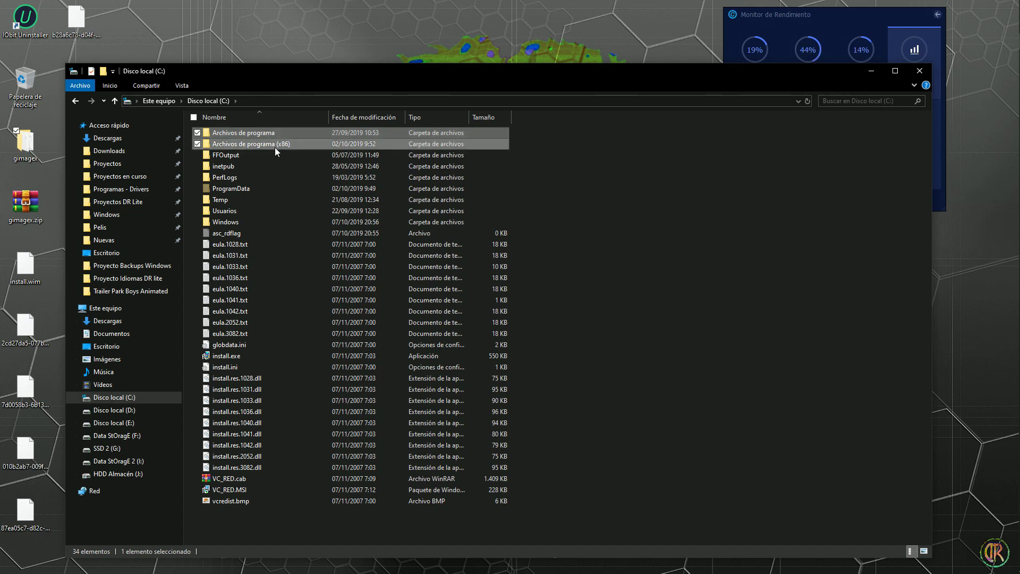
left_click(240, 190, "ctrl")
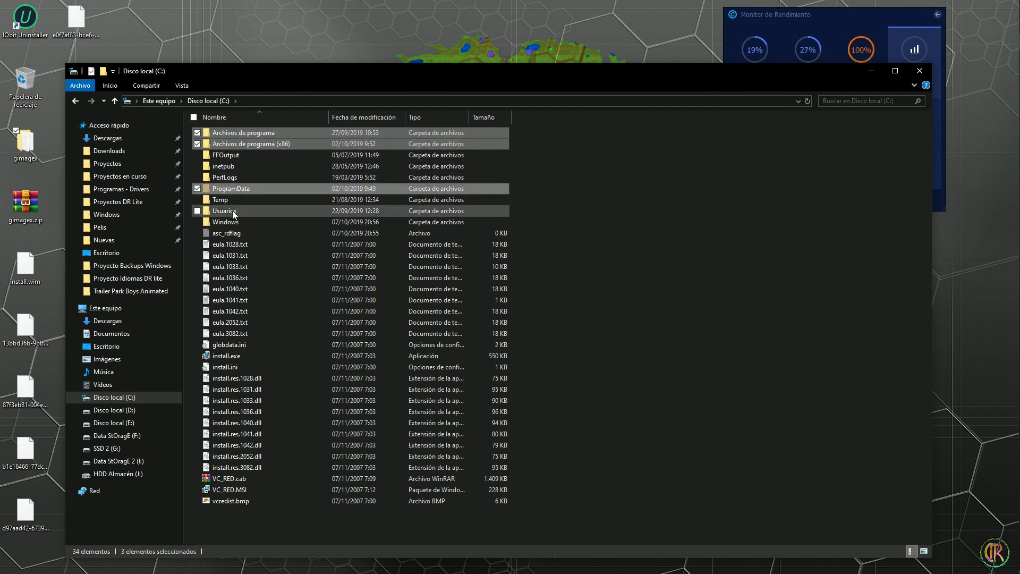
left_click(233, 211, "ctrl")
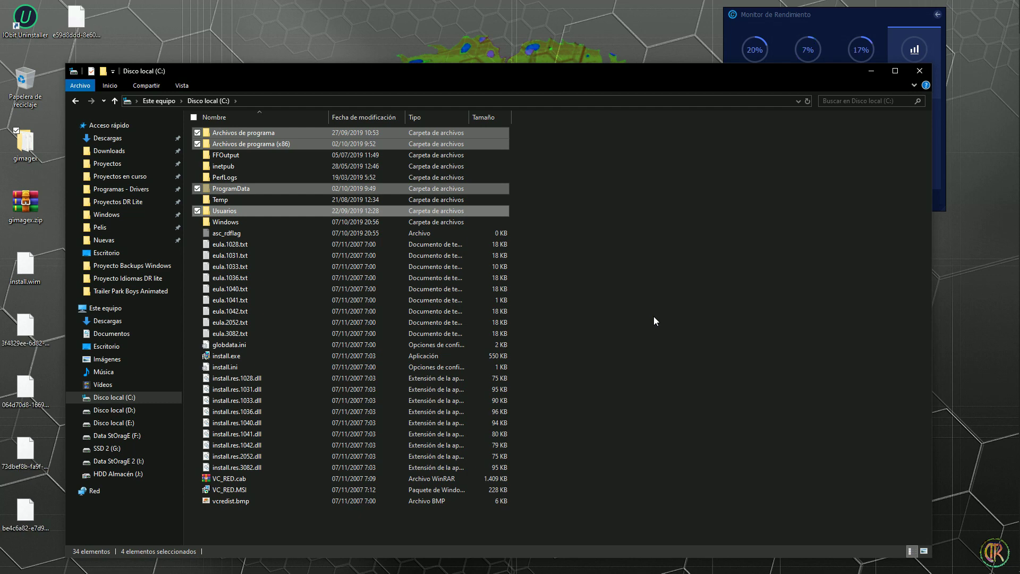
left_click(862, 69)
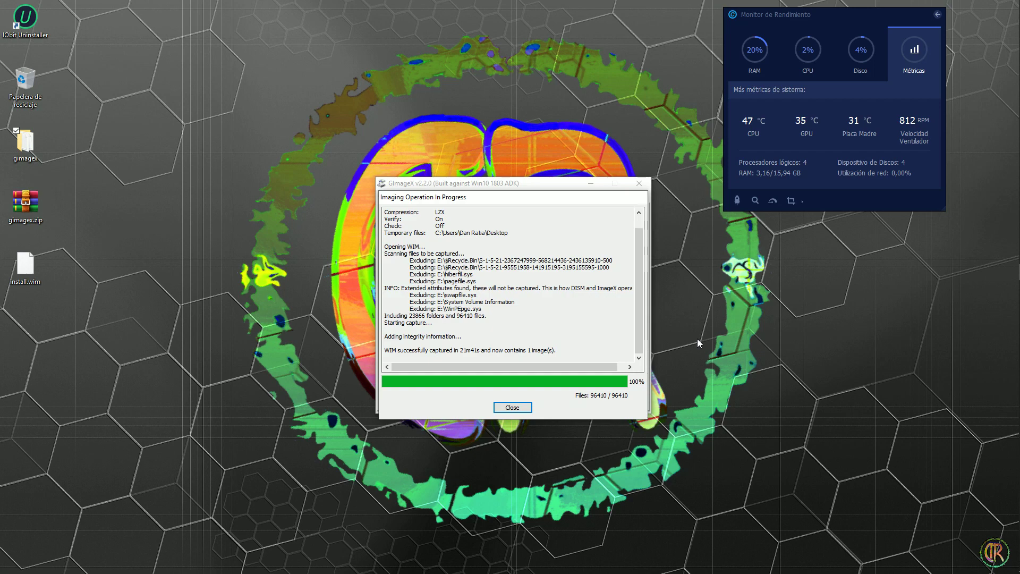
Dismiss the finished capture log and set the source for applying an image to install.wim on the desktop
left_click(513, 407)
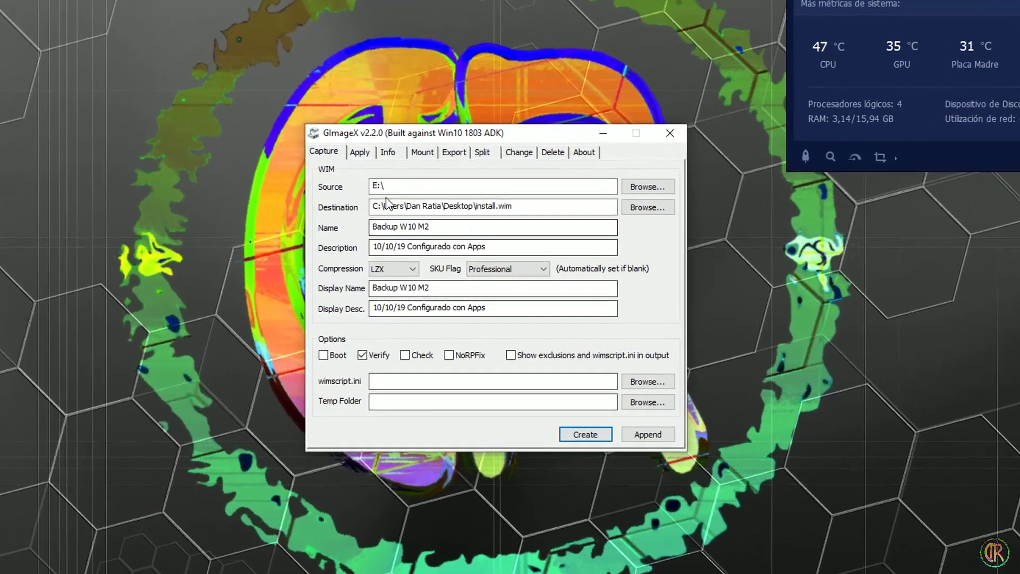
left_click(415, 197)
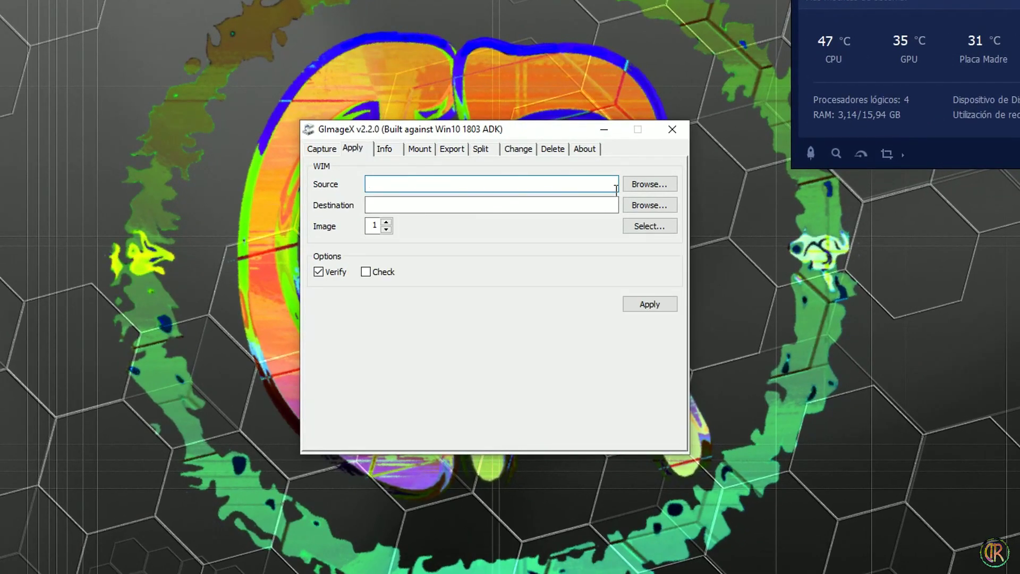
left_click(650, 184)
left_click(806, 261)
left_click(889, 516)
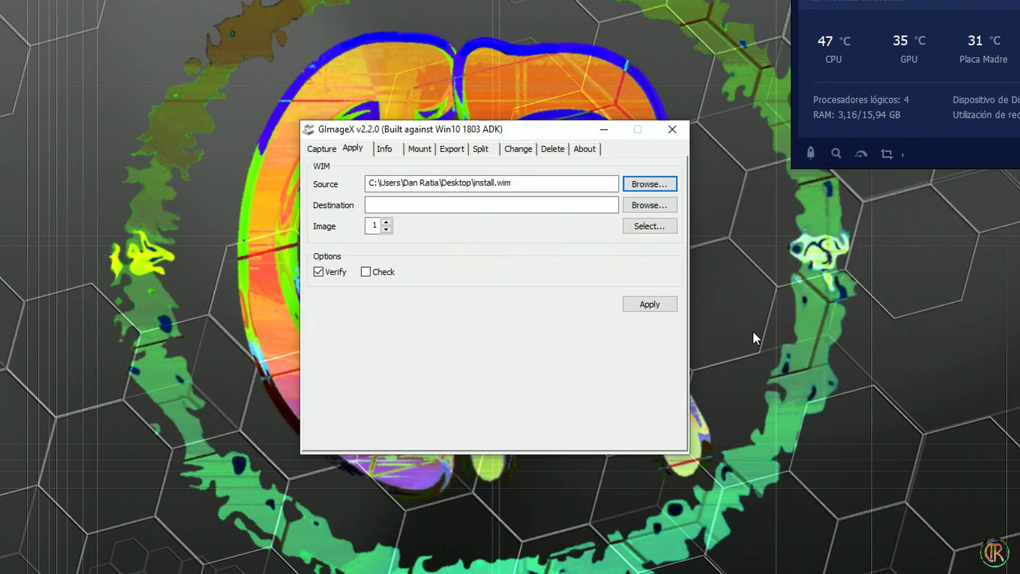
Set the destination for applying the image to the local disk E:
left_click(650, 206)
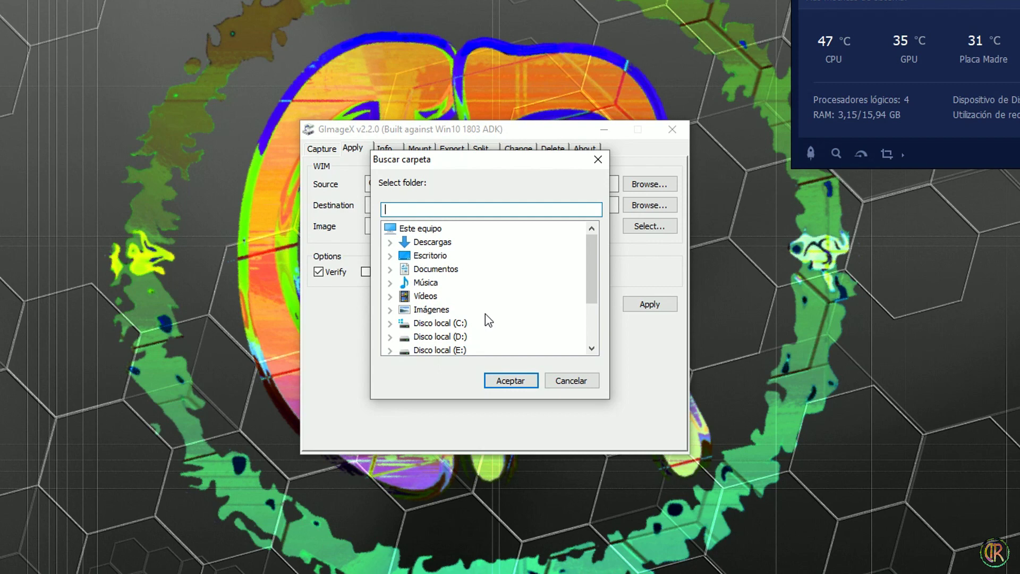
scroll(486, 313, "down", 1)
left_click(456, 310)
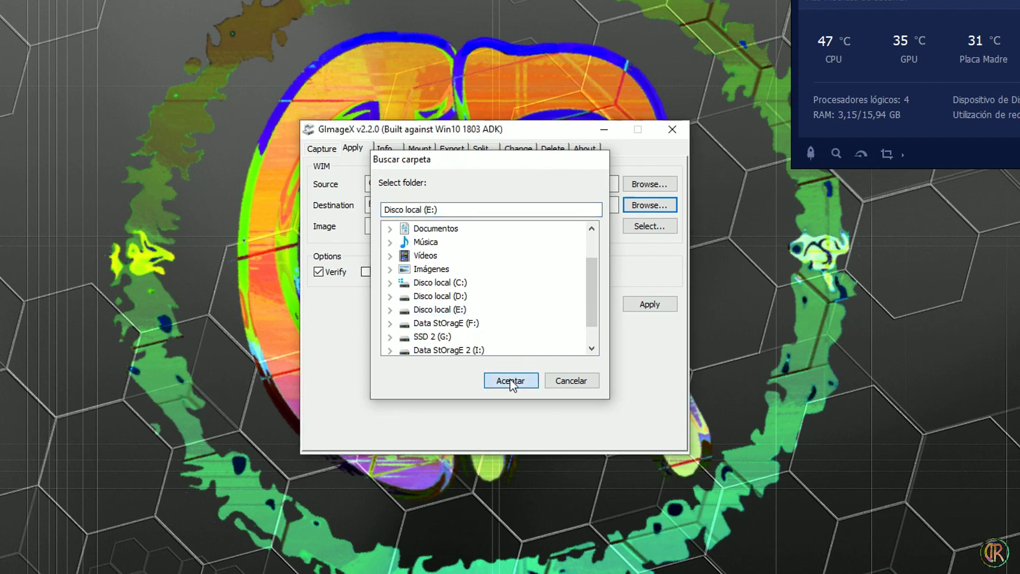
left_click(519, 381)
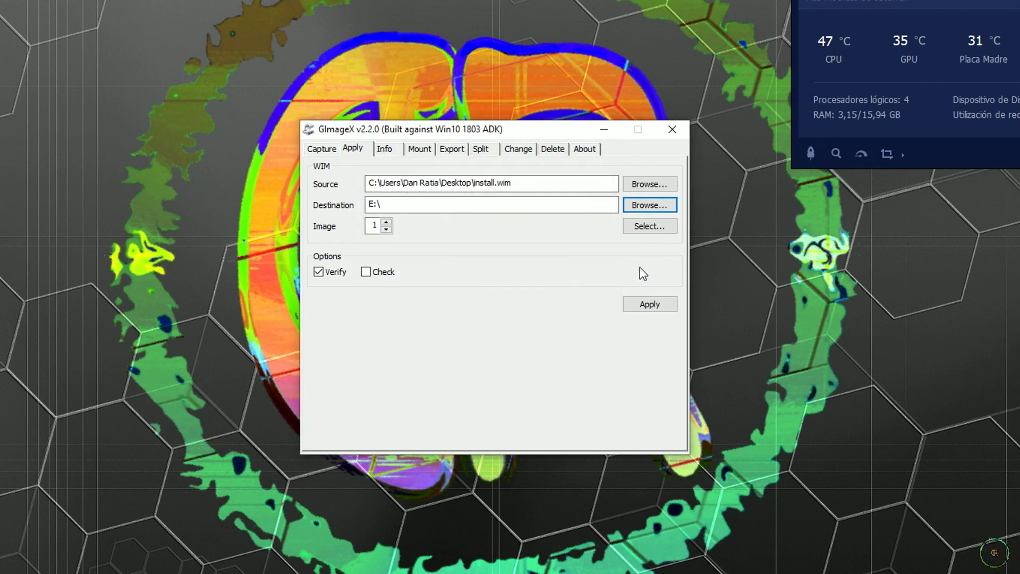
Choose image 1, "Backup W10 M2", as the image to apply, and close GImageX without applying it
left_click(651, 229)
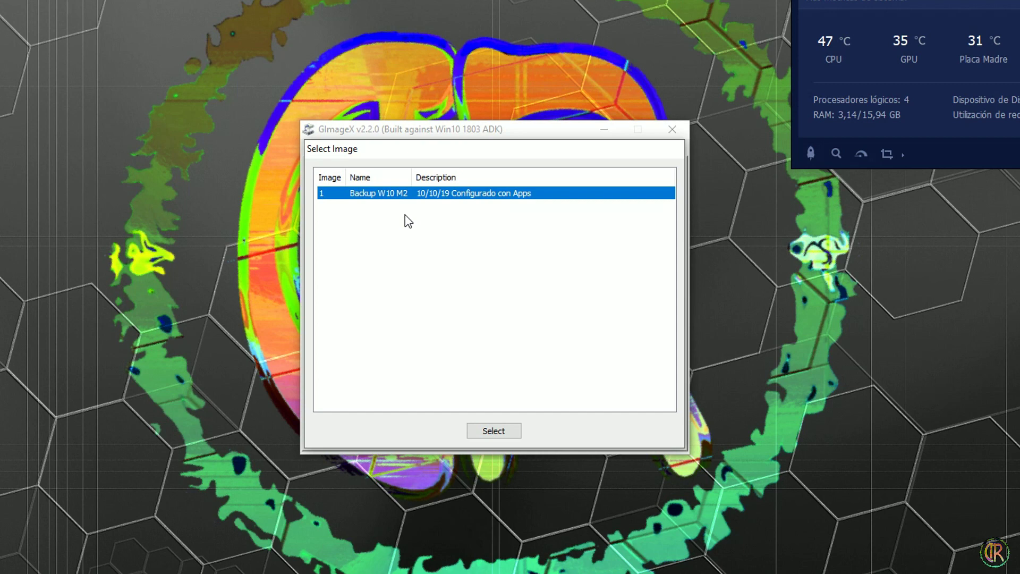
left_click(499, 433)
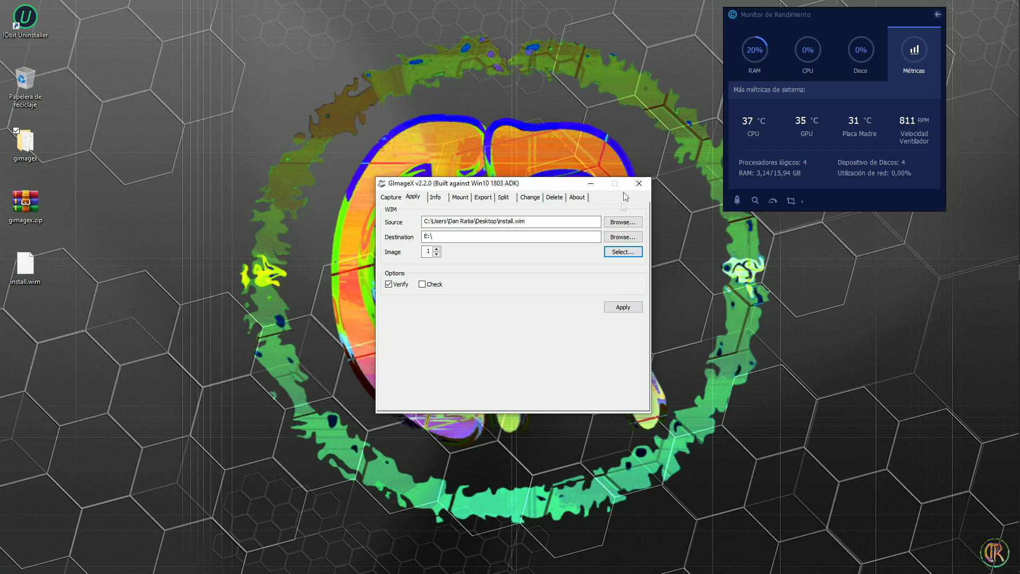
left_click(640, 184)
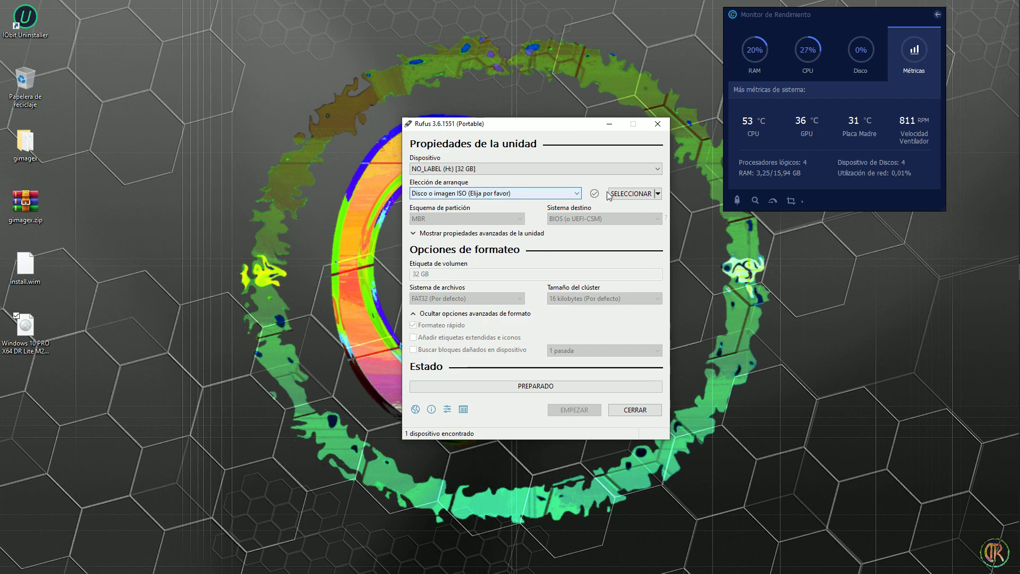
In Rufus, choose "Windows 10 PRO X64 DR Lite M2 (2.3).iso" from the desktop as the boot image
left_click(633, 193)
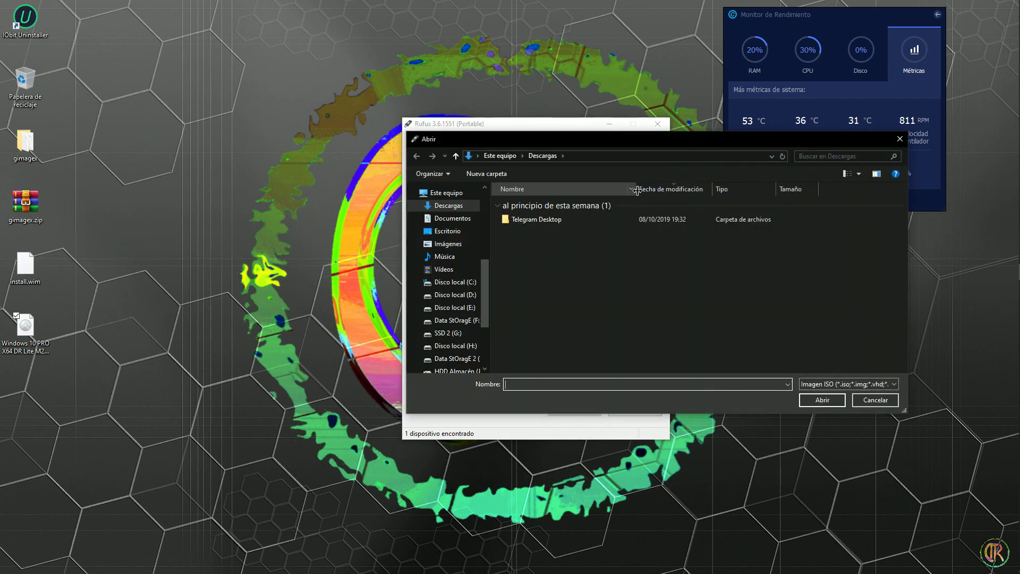
left_click(449, 232)
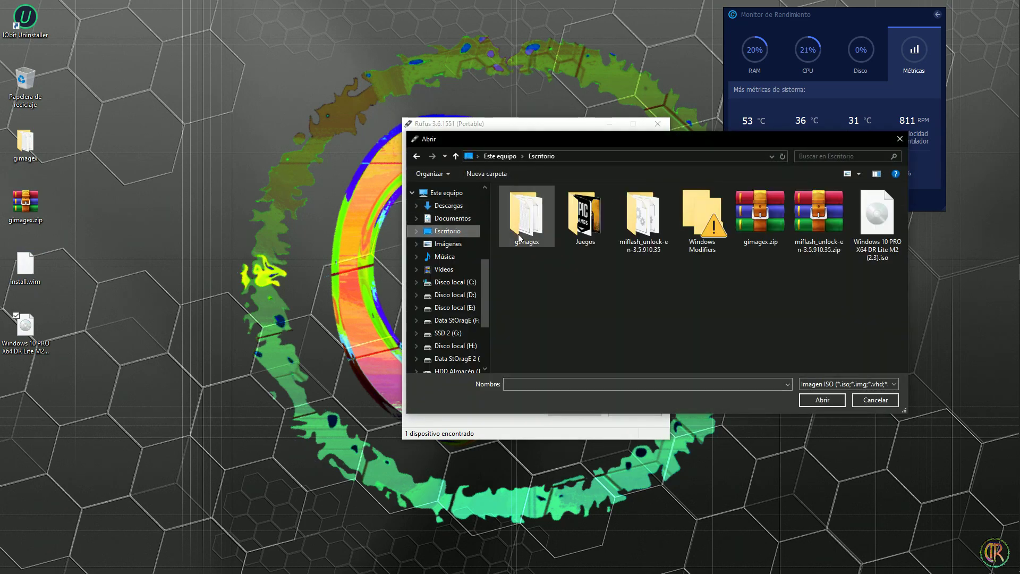
left_click(874, 227)
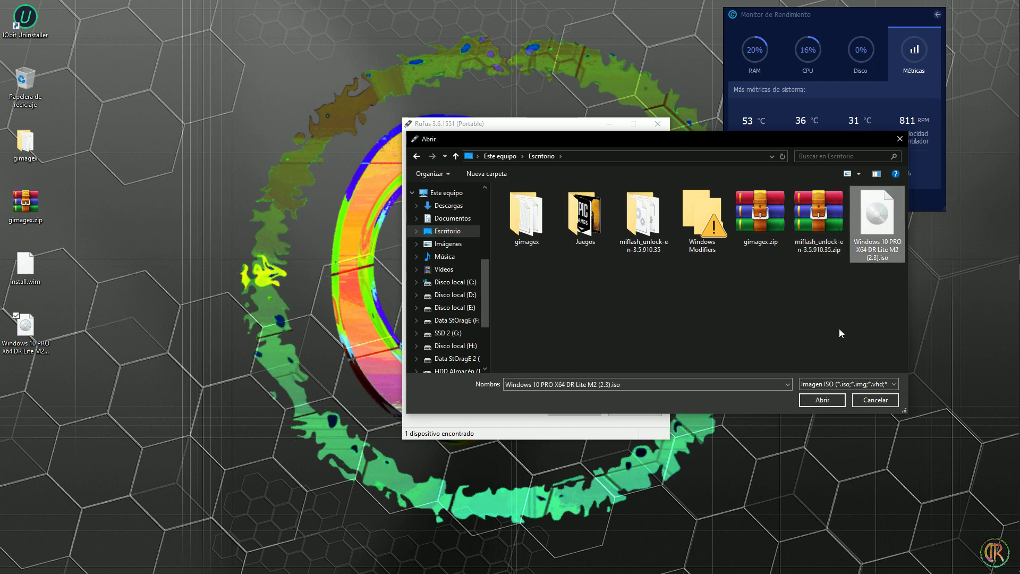
left_click(827, 399)
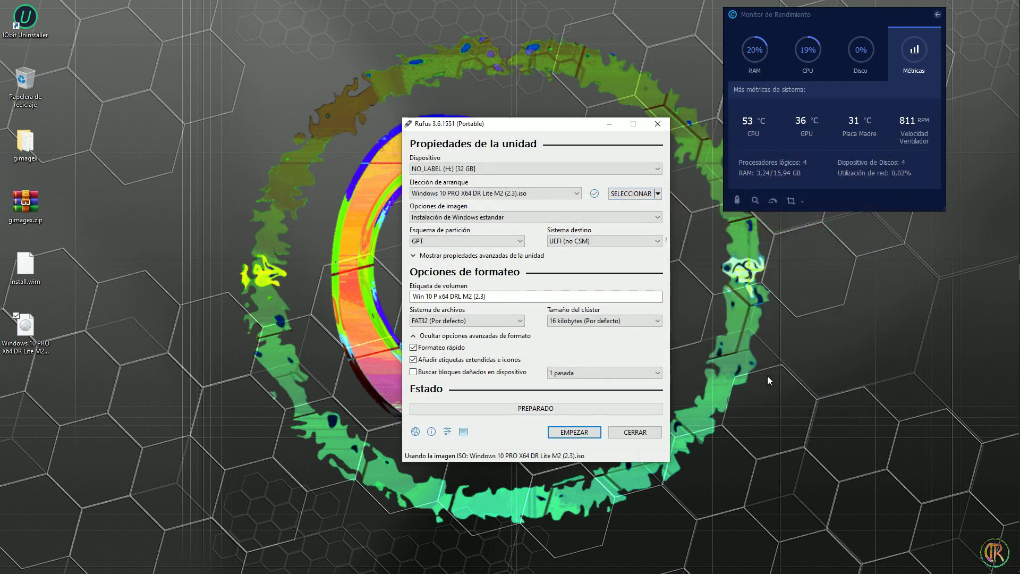
Write the ISO to the 32 GB USB drive H:, accepting the erasure of its data, and close Rufus
left_click(568, 435)
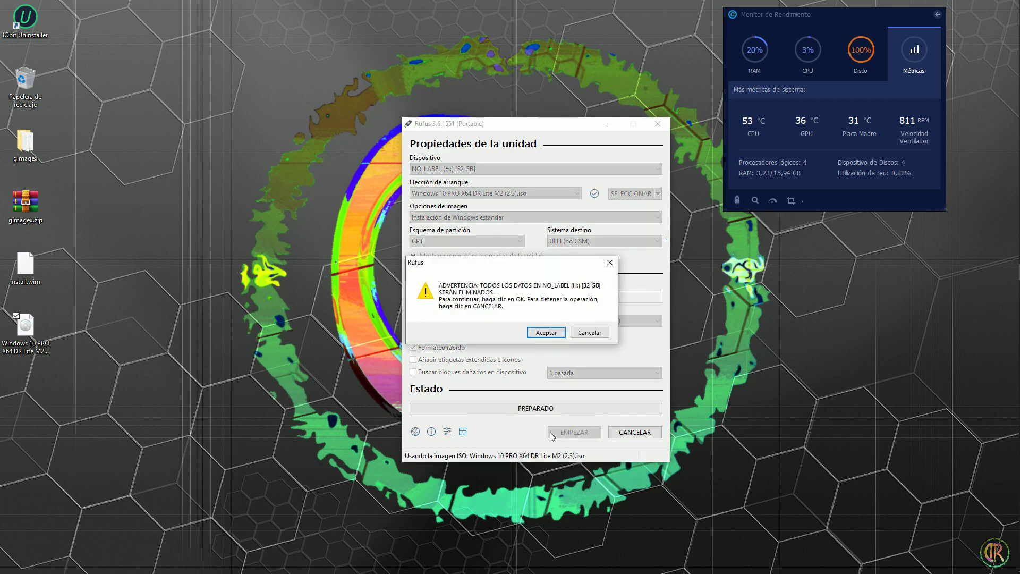
left_click(546, 333)
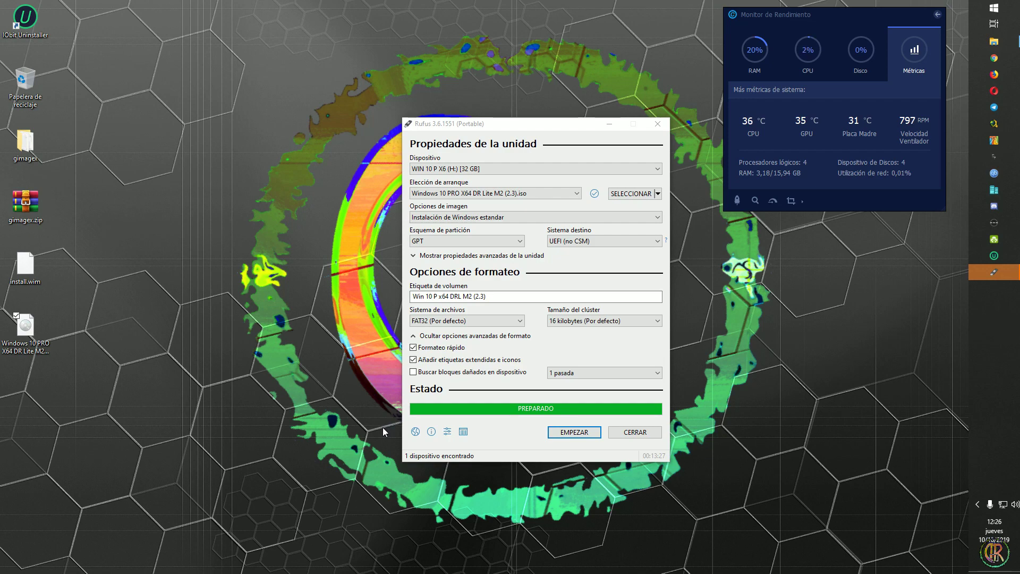
left_click(637, 432)
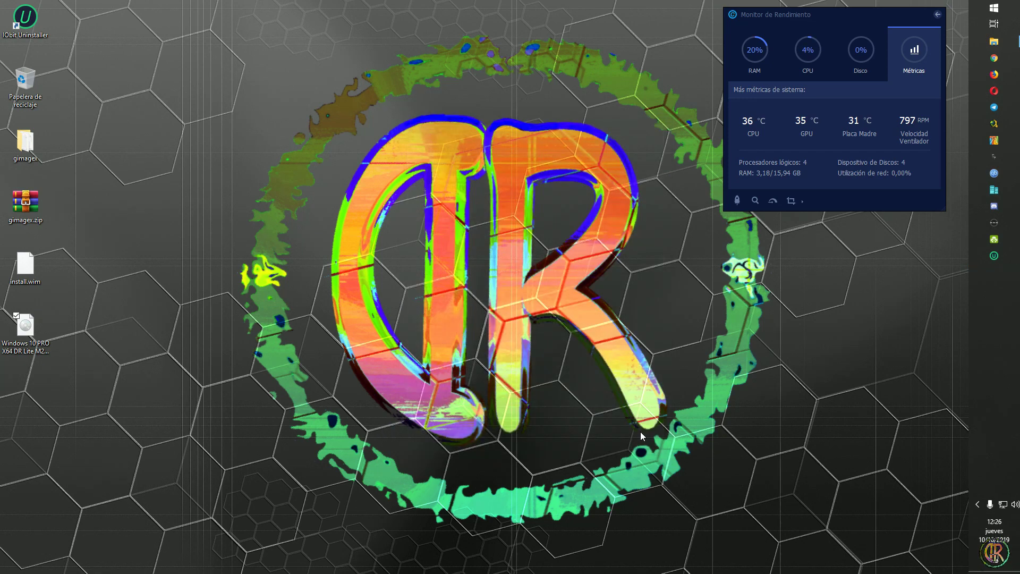
Permanently delete install.esd from the sources folder of the USB drive WIN 10 P X6 (H:)
key("super+e")
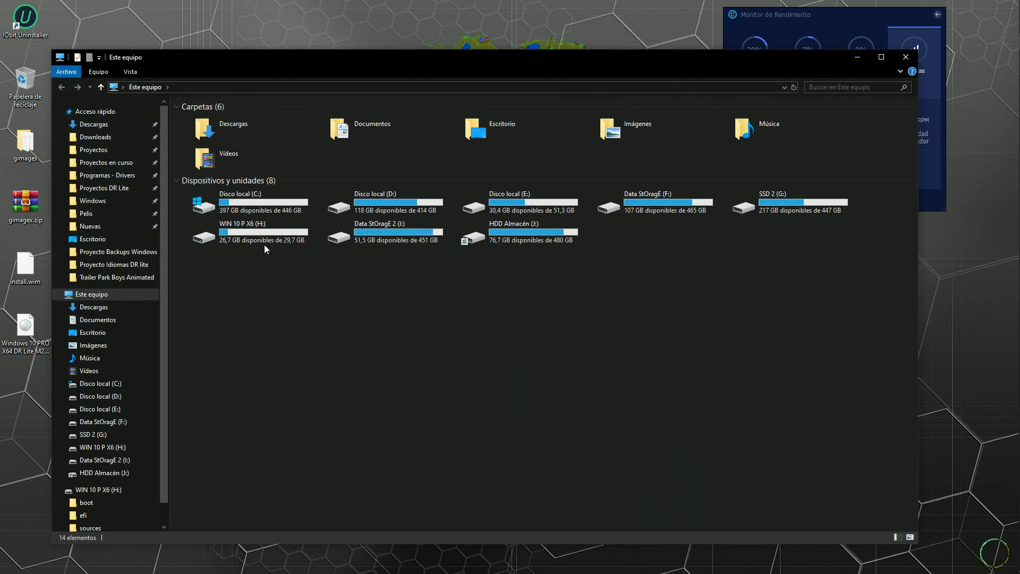
double_click(253, 228)
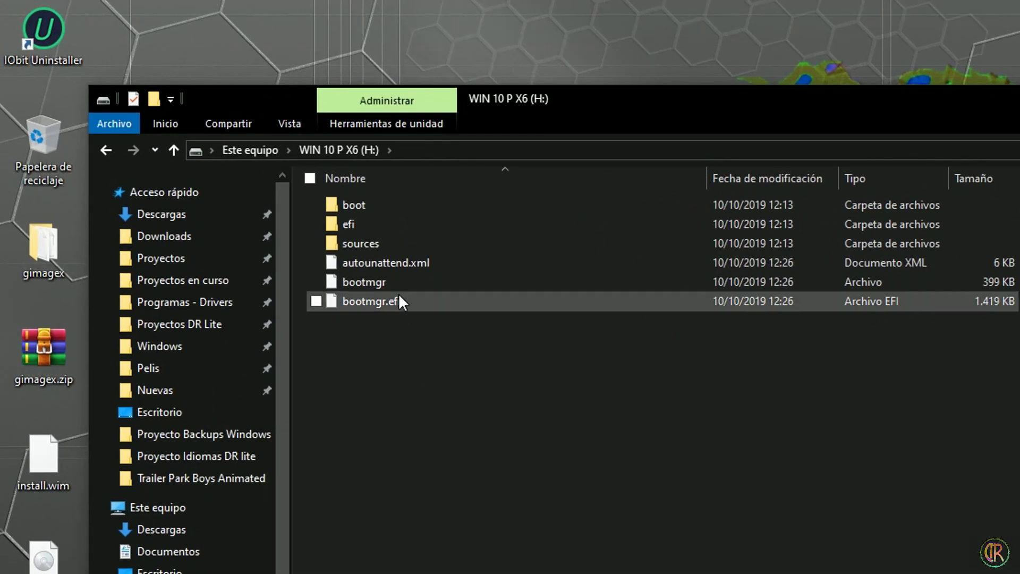
double_click(374, 242)
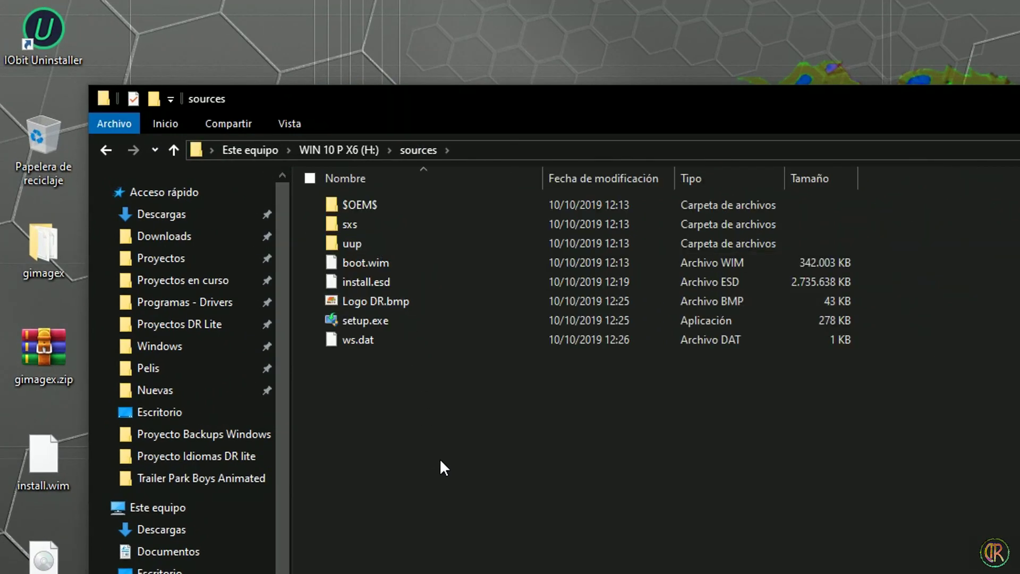
left_click(391, 283)
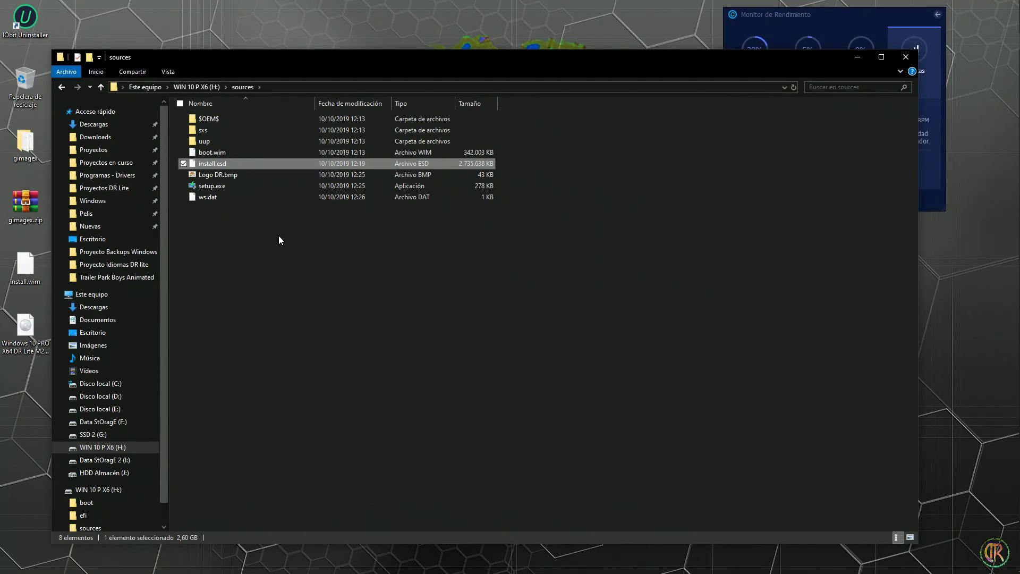
key("shift+Delete")
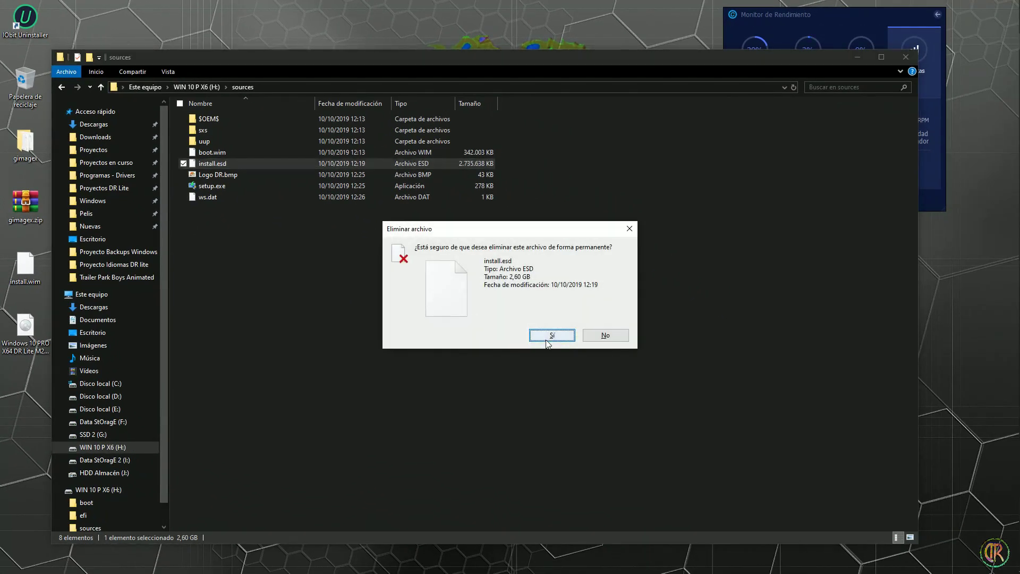
left_click(550, 336)
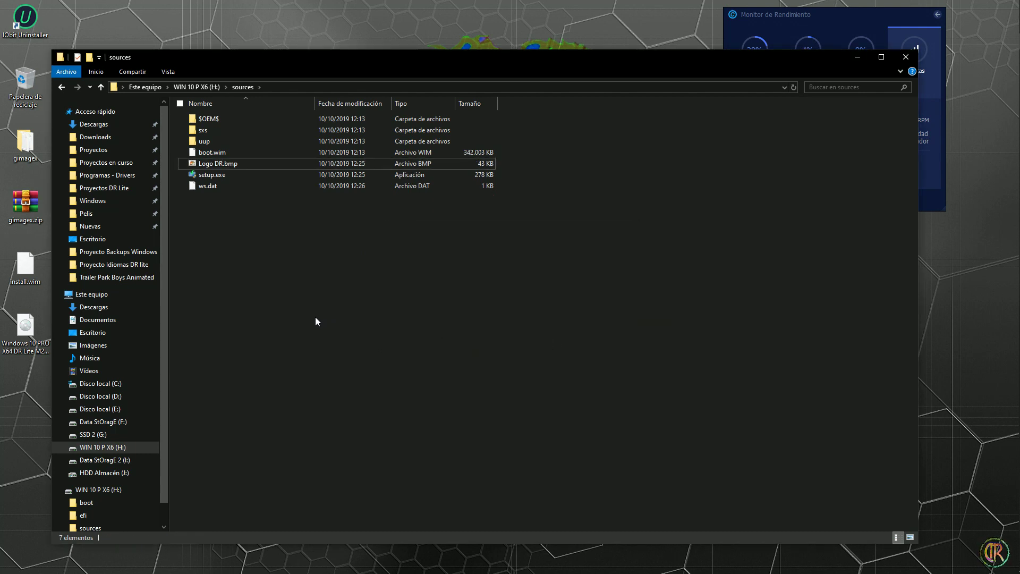
Go up to the root of the USB drive WIN 10 P X6 (H:), select autounattend.xml, and close the folder window
mouse_move(26, 266)
left_mouse_down()
mouse_move(231, 250)
mouse_move(40, 266)
left_mouse_up()
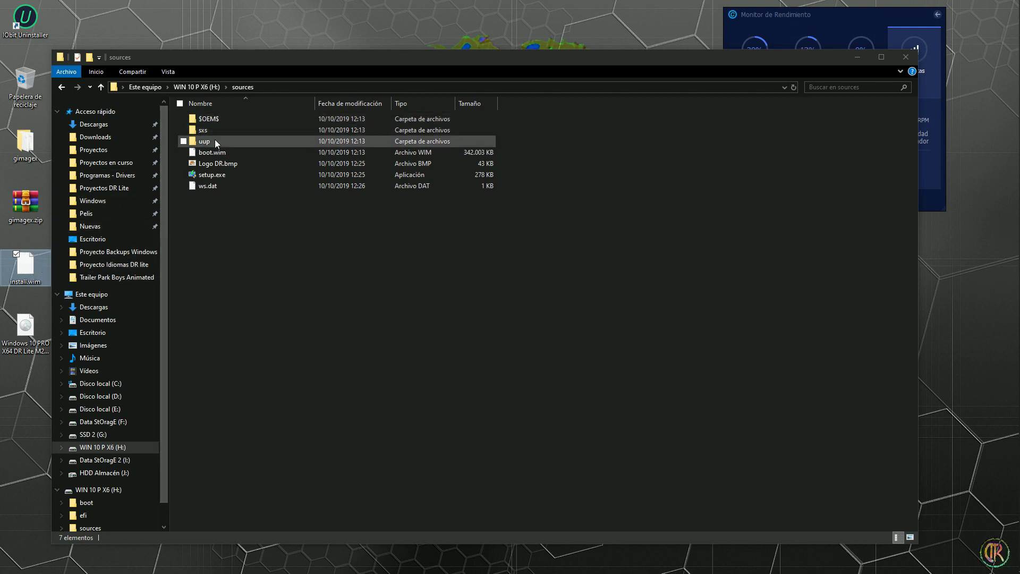
left_click(198, 88)
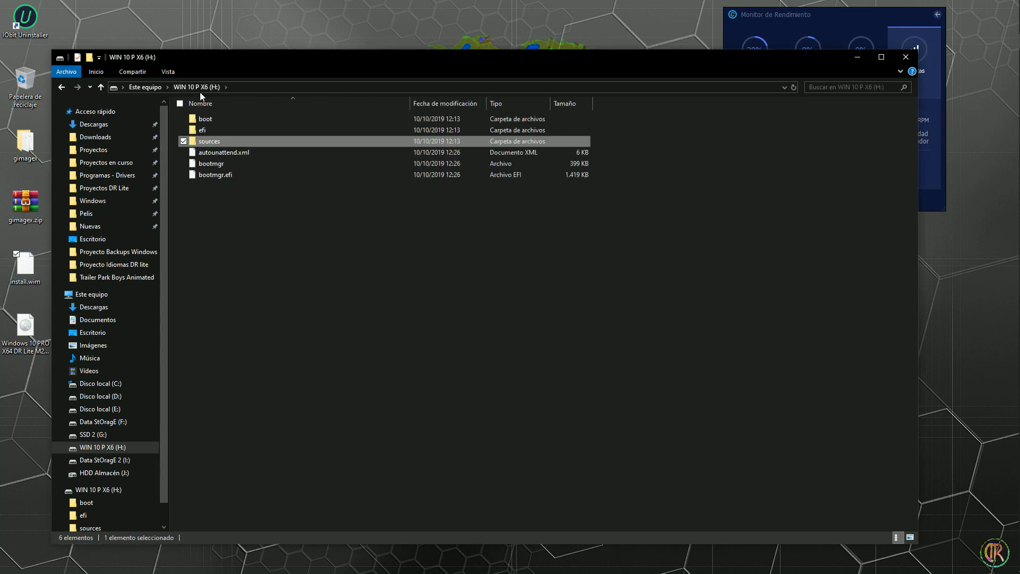
left_click(224, 152)
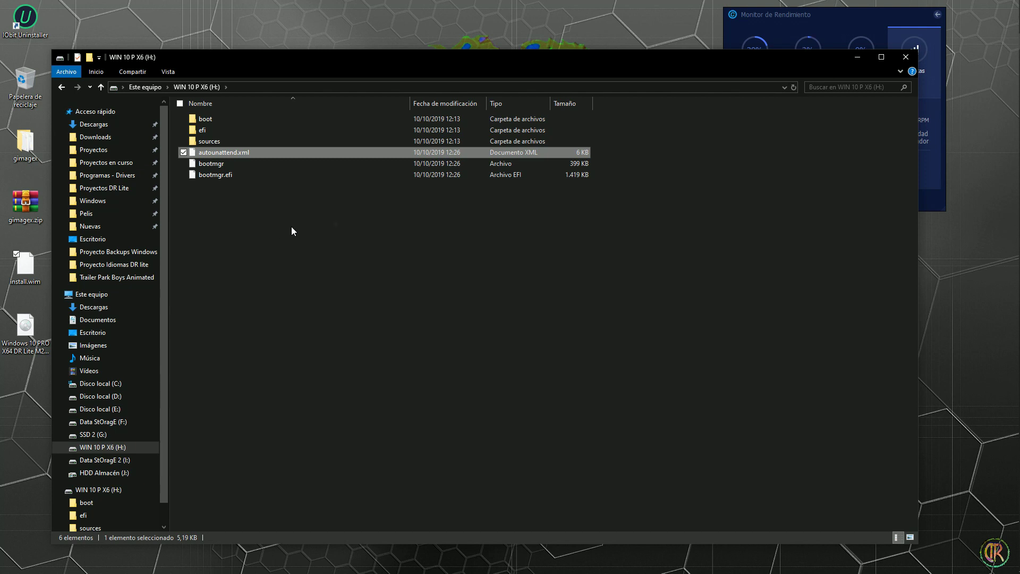
left_click(912, 62)
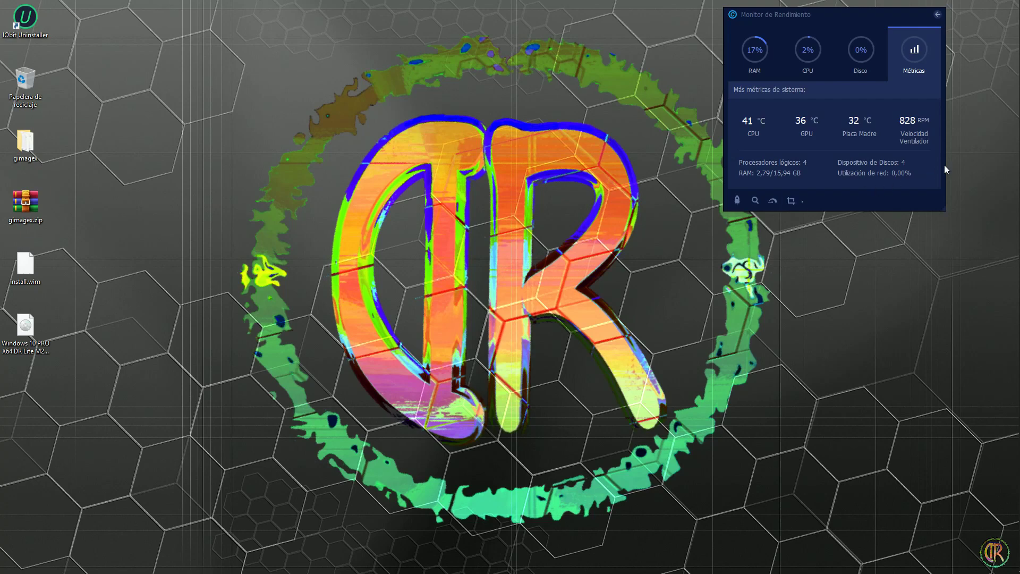
In Hyper-V Manager, connect to the virtual machine "Windows 10 DR Lite x64", start it and sign in to the administrator account
left_click(994, 190)
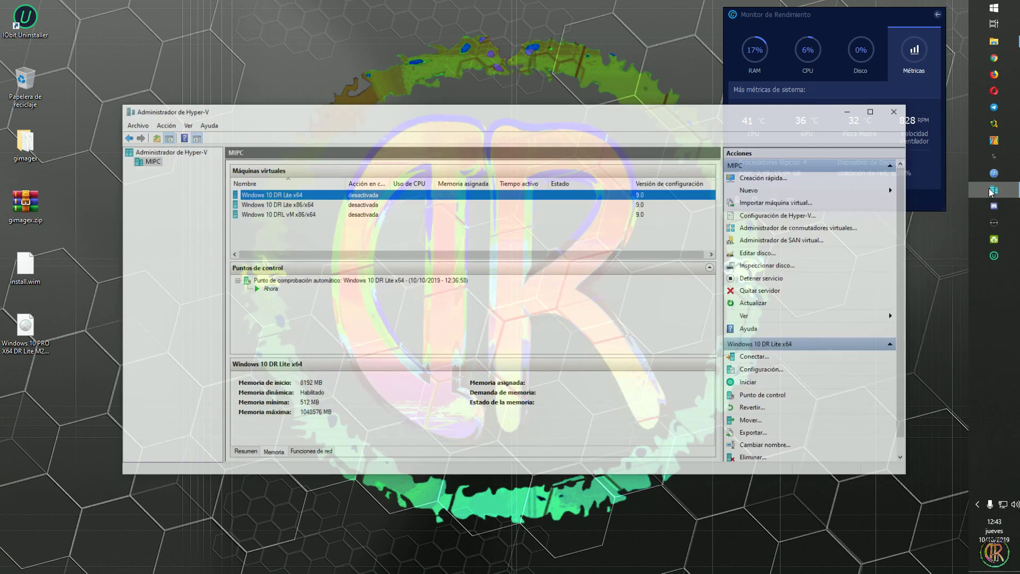
right_click(248, 198)
left_click(274, 202)
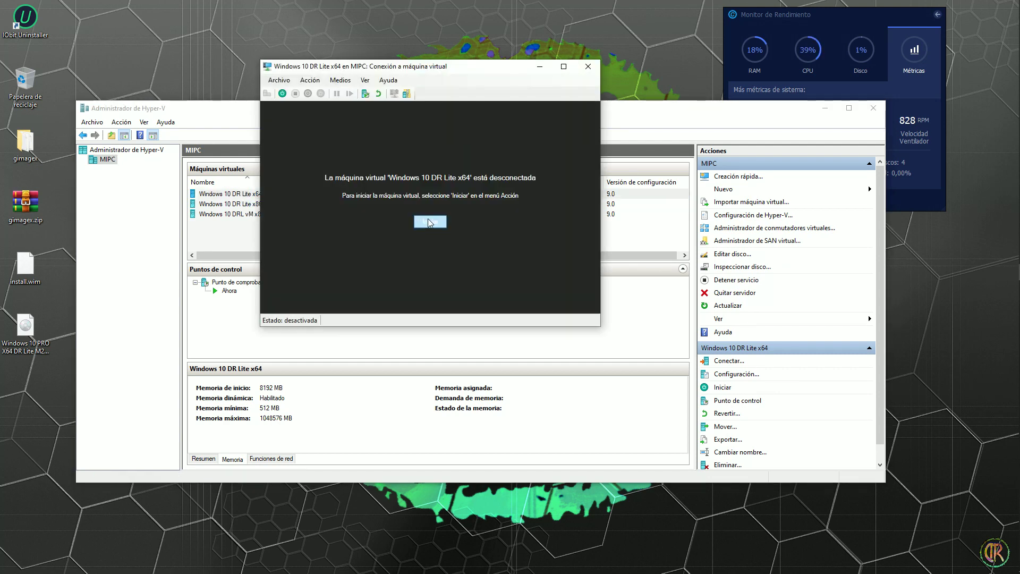
left_click(430, 222)
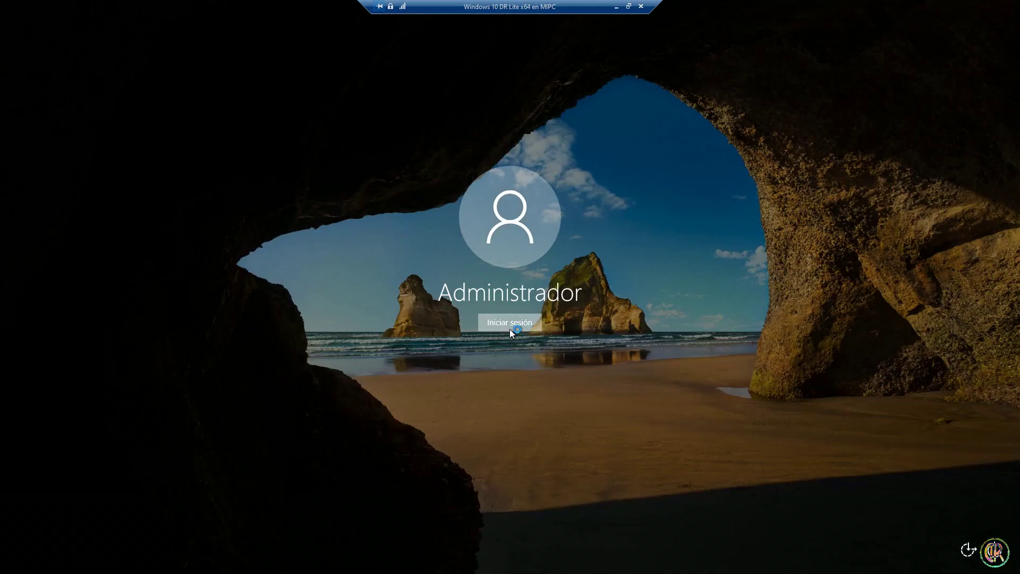
left_click(510, 331)
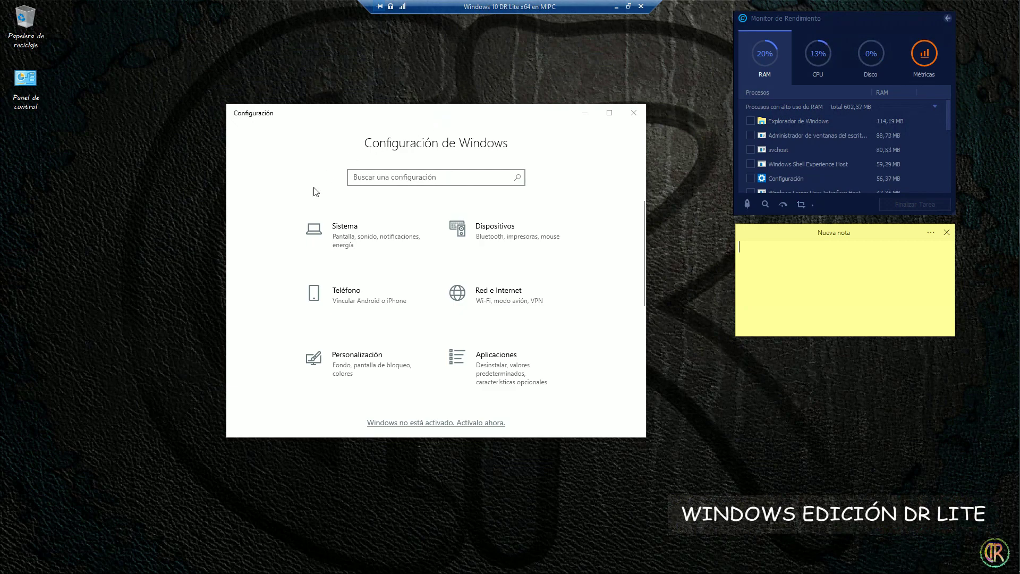
View the virtual machine's device and Windows specifications on the Acerca de page of the Sistema settings
left_click(362, 249)
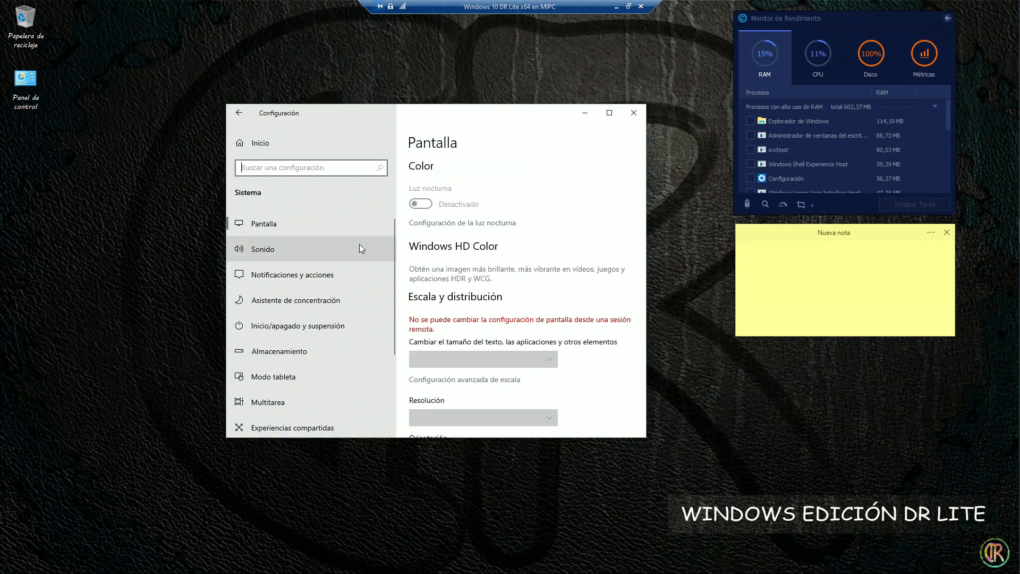
scroll(304, 318, "down", 4)
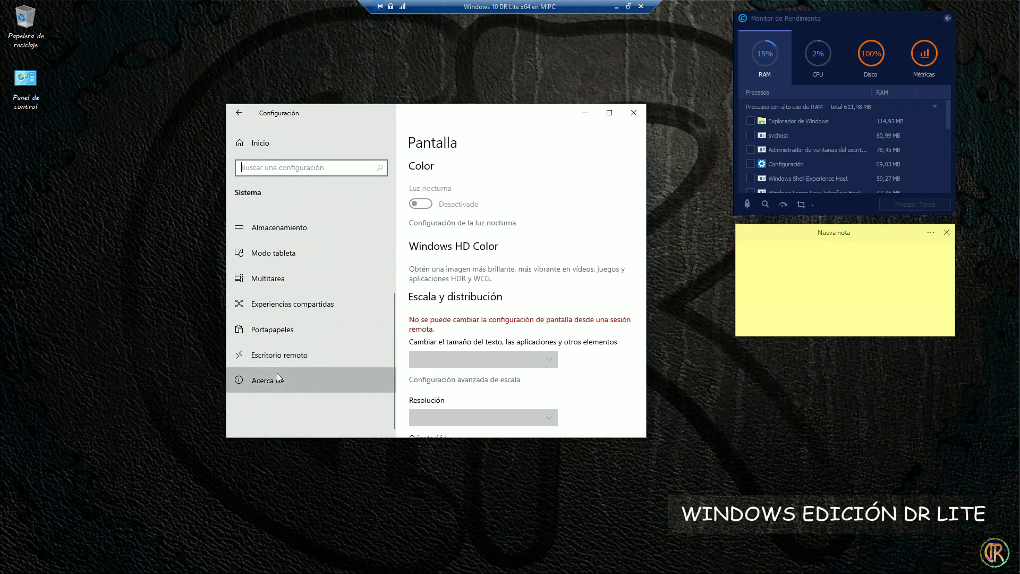
left_click(290, 382)
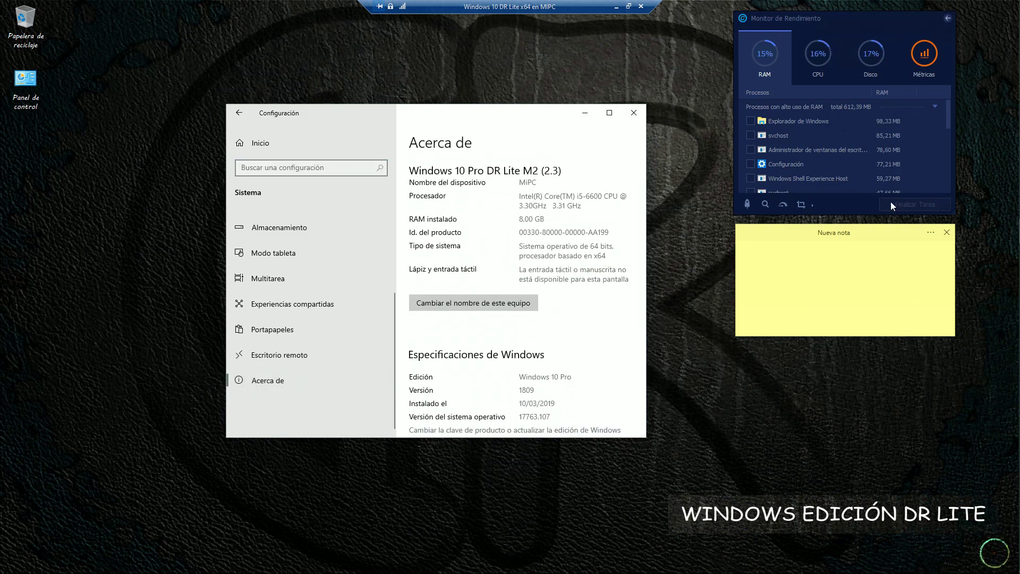
Look through the full list of programs installed in the virtual machine's Windows
mouse_move(1015, 35)
left_click(997, 17)
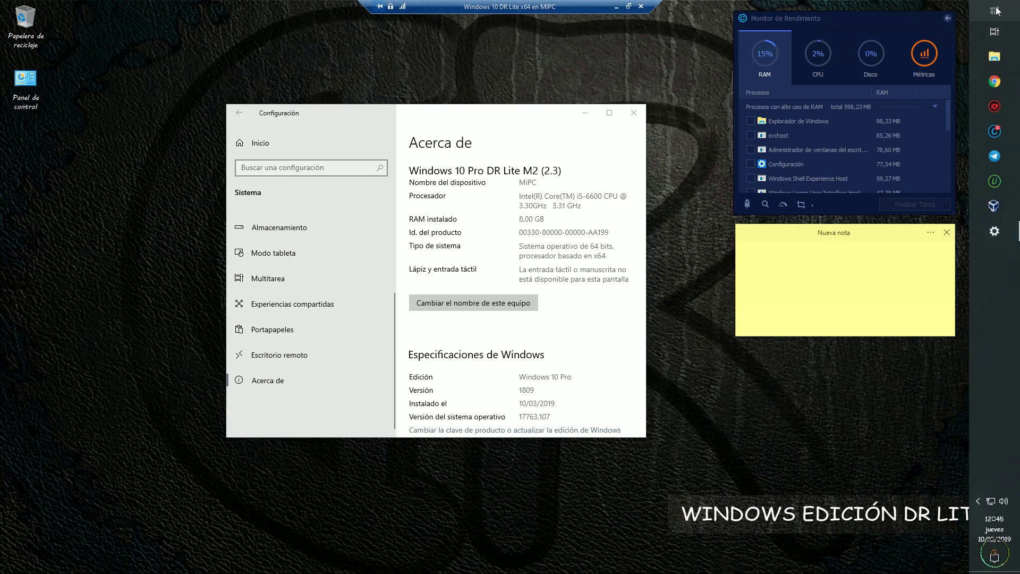
scroll(733, 102, "down", 3)
scroll(733, 108, "down", 4)
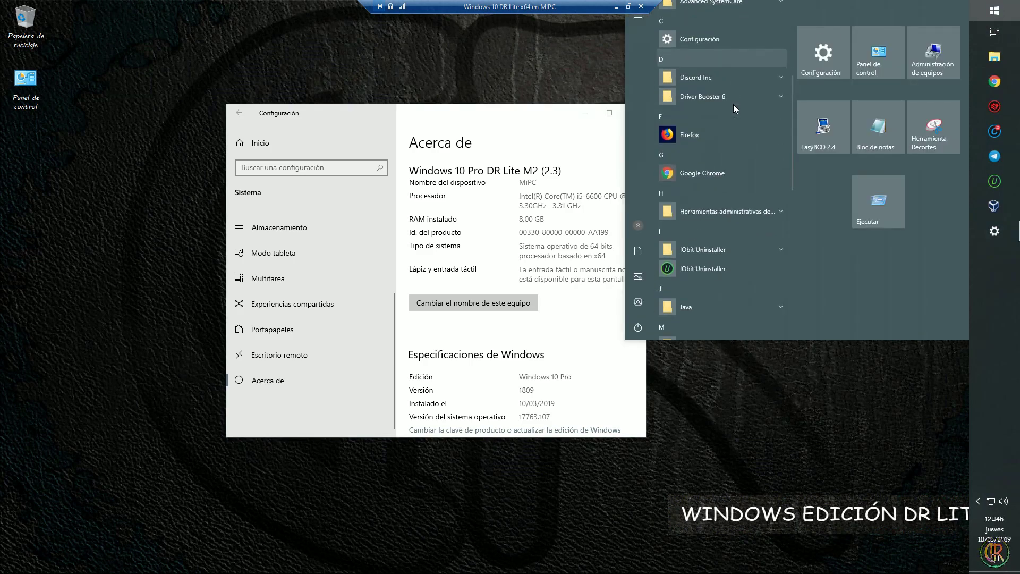
scroll(735, 109, "down", 5)
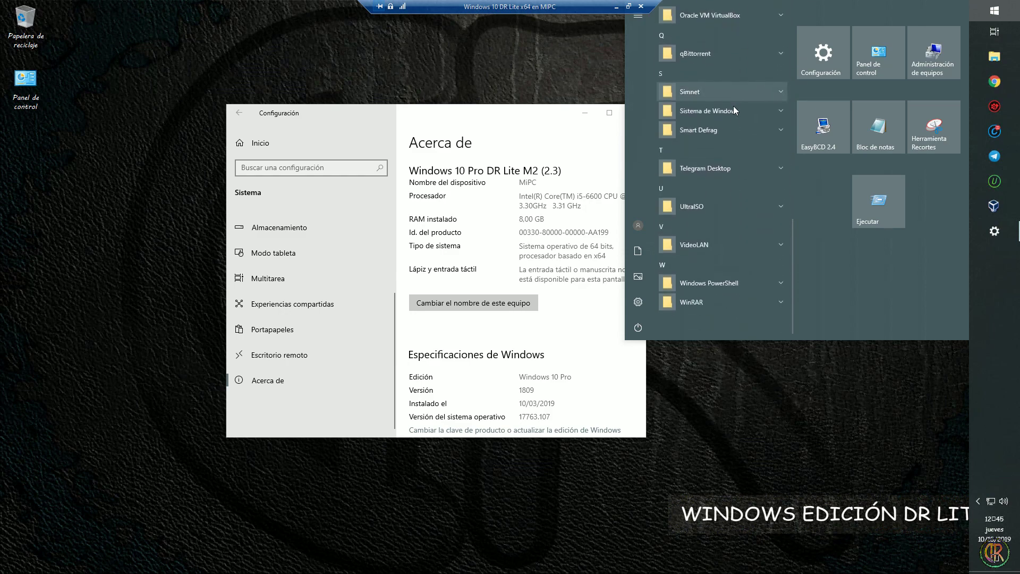
scroll(733, 108, "up", 5)
scroll(733, 108, "up", 10)
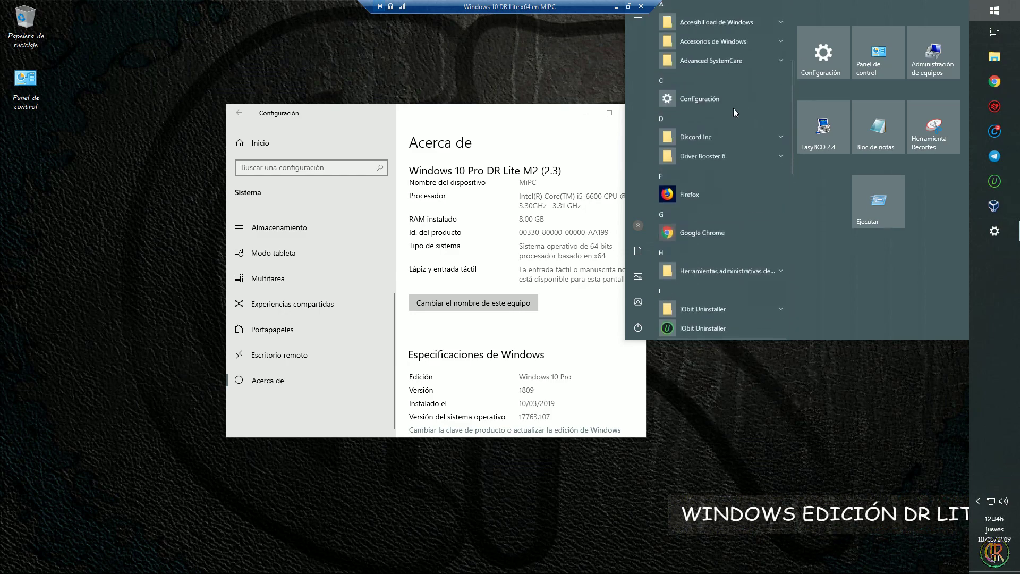